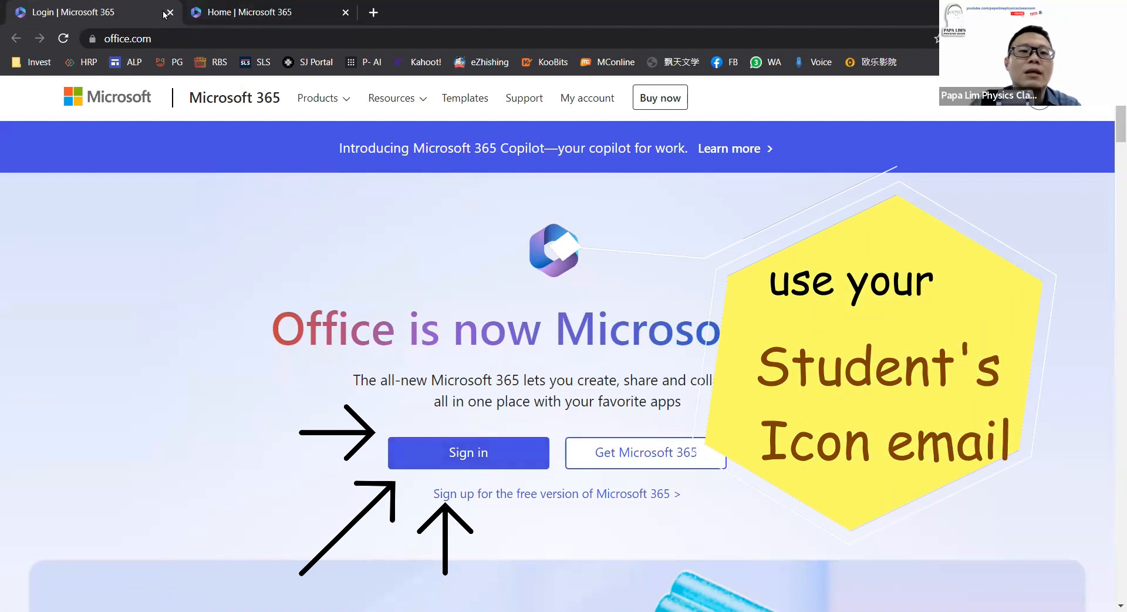
Show the signed-in Microsoft 365 home page and close the separate login page
left_click(200, 13)
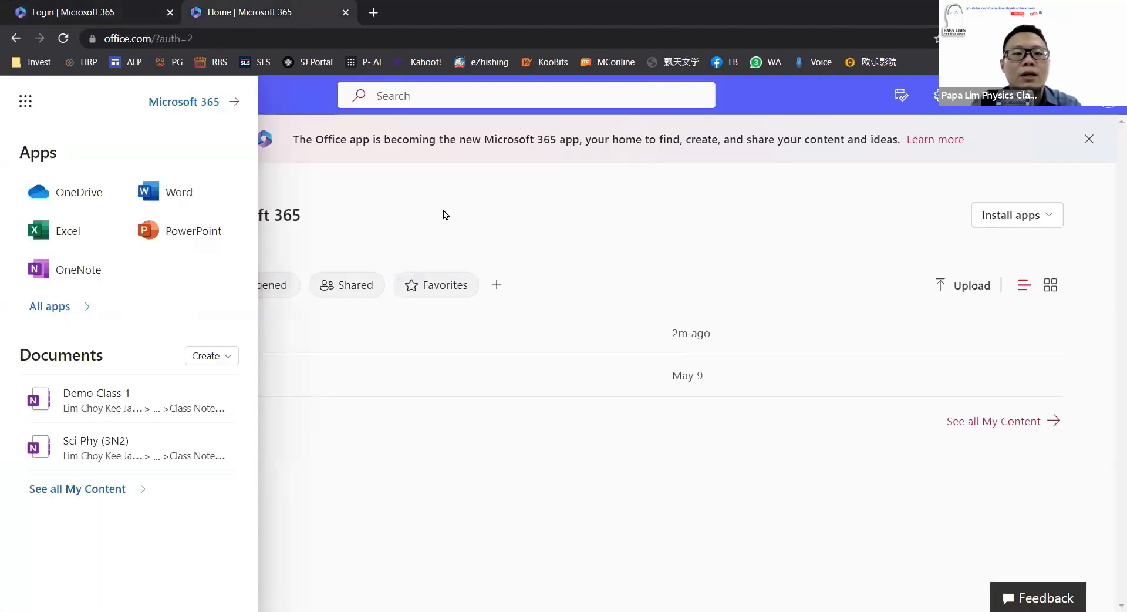
left_click(445, 216)
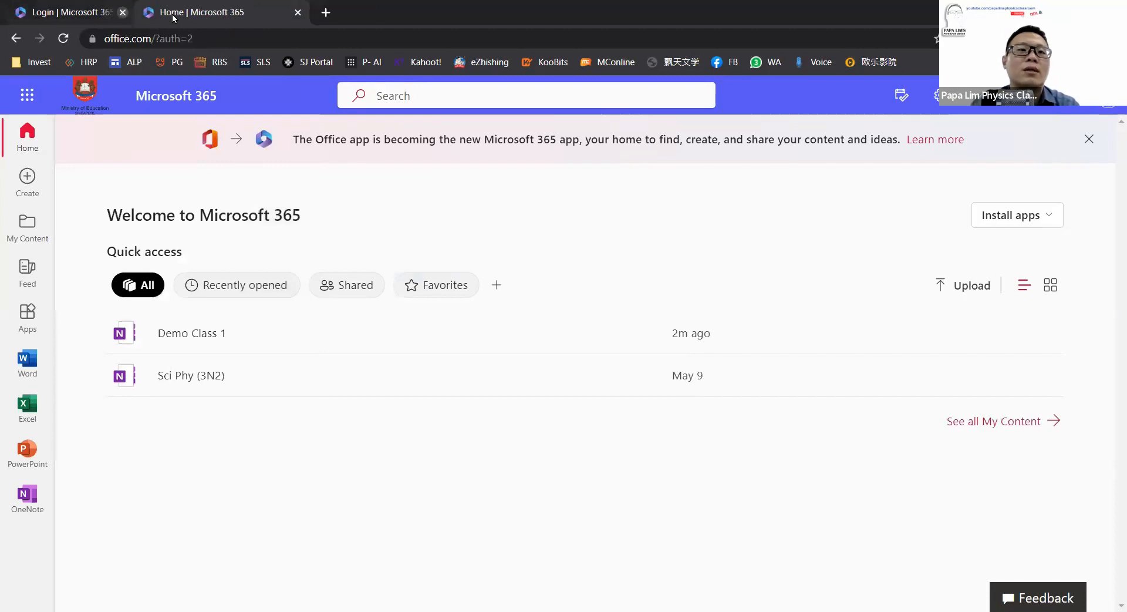
left_click(123, 13)
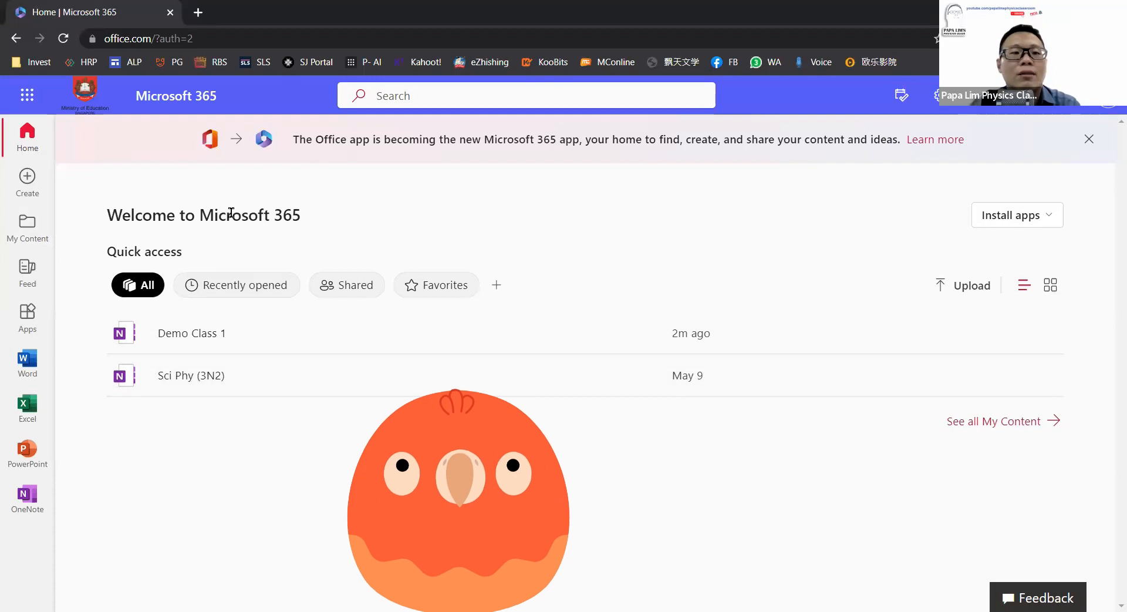
Open the Demo Class 1 notebook from the class notebooks in OneNote
left_click(33, 95)
left_click(30, 99)
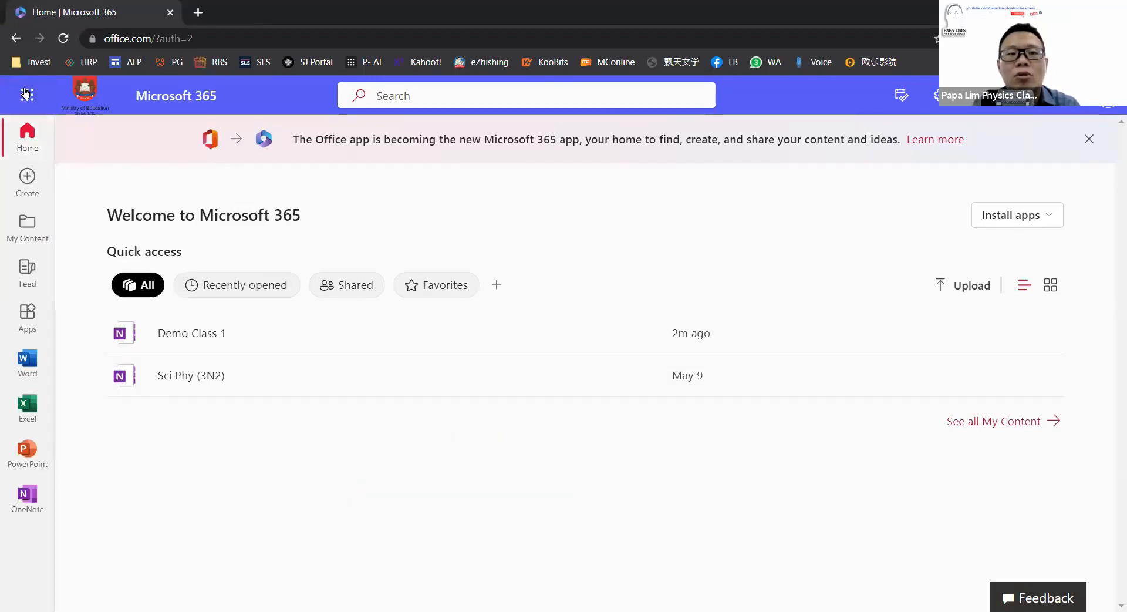
left_click(29, 98)
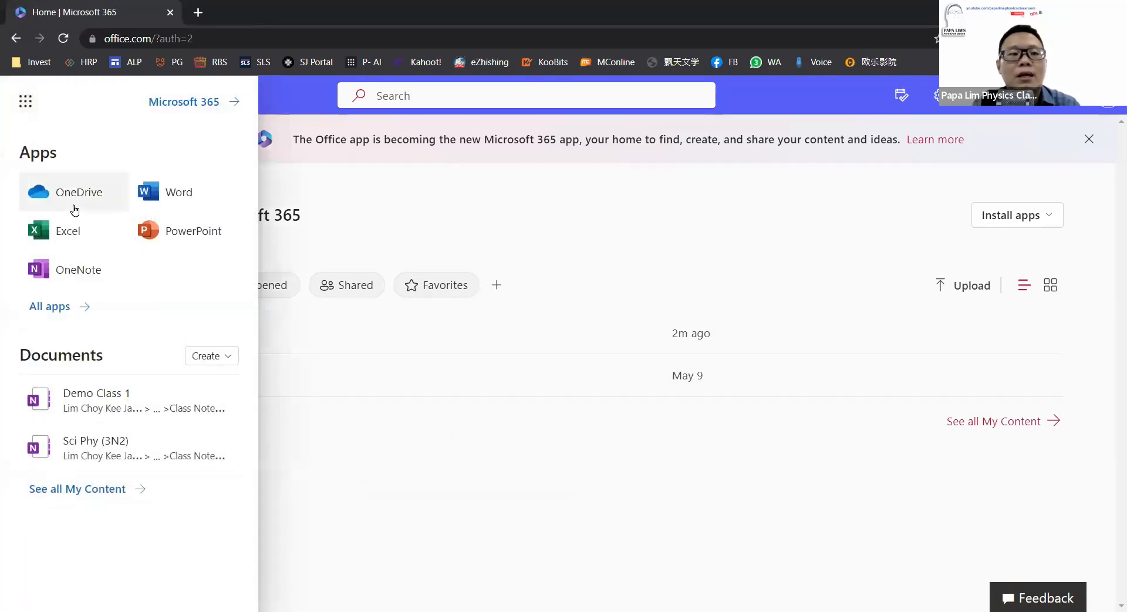
left_click(48, 267)
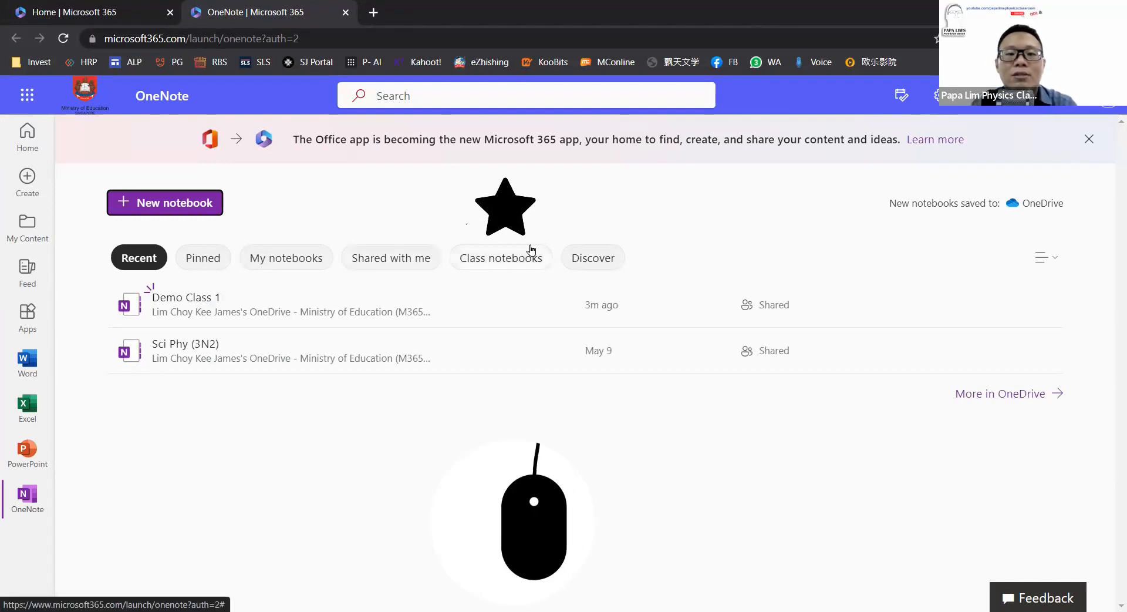
left_click(491, 258)
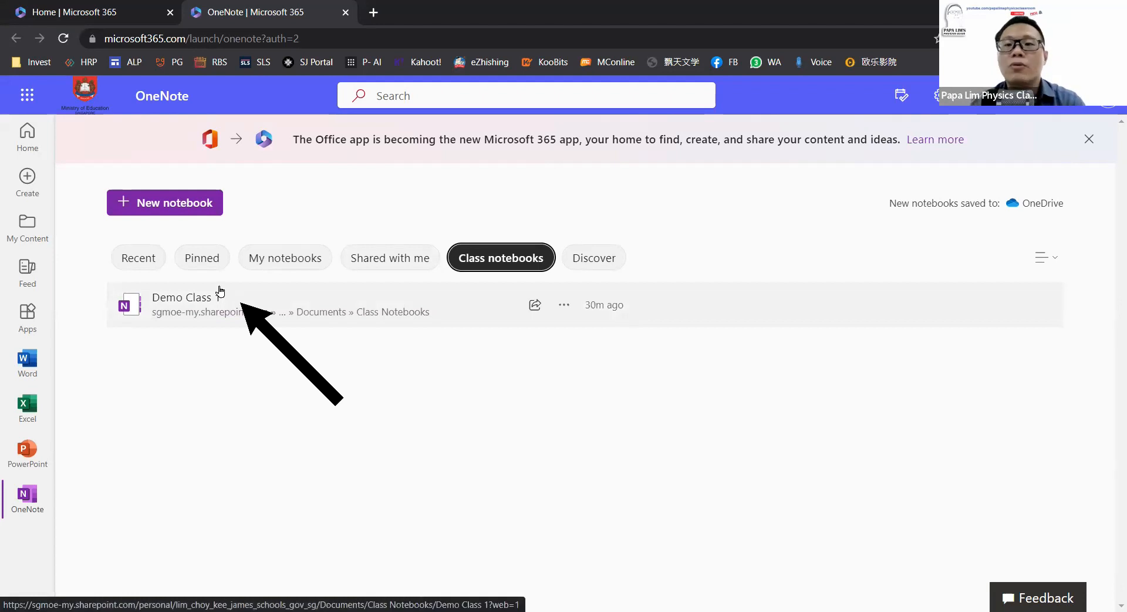
left_click(189, 303)
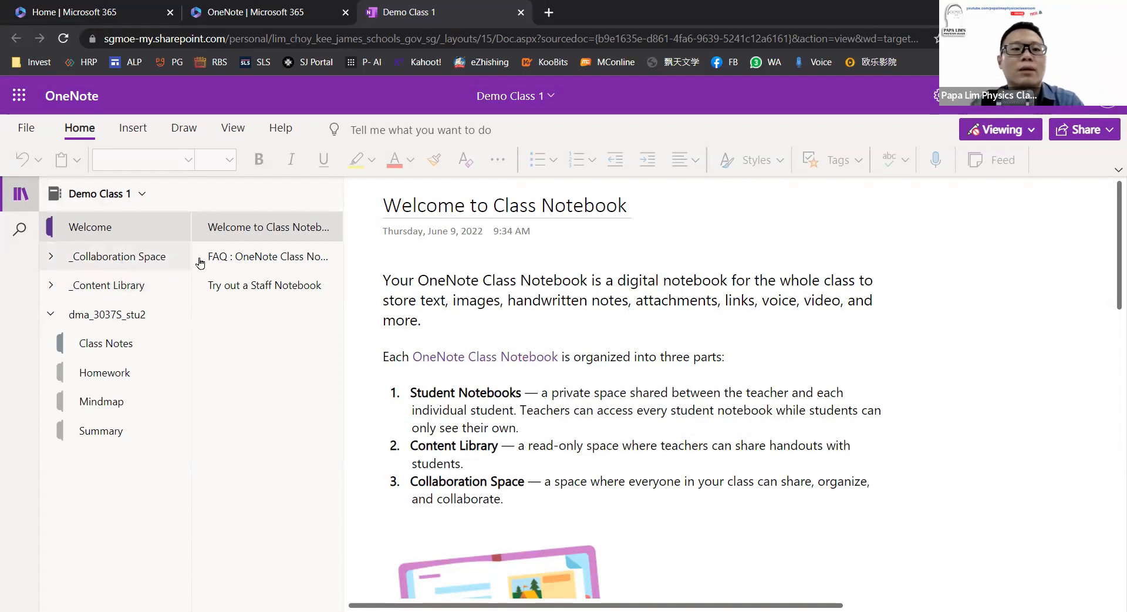
Open the Collaboration 1 page in the Using the Collaboration Space section of the notebook
left_click(134, 257)
left_click(132, 261)
left_click(118, 288)
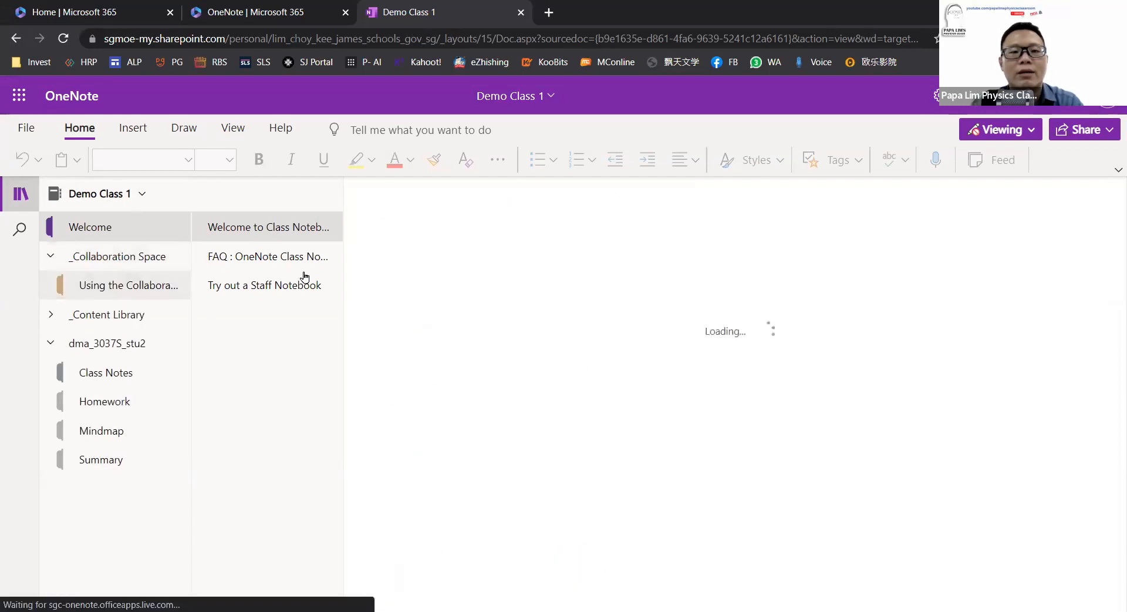
left_click(238, 230)
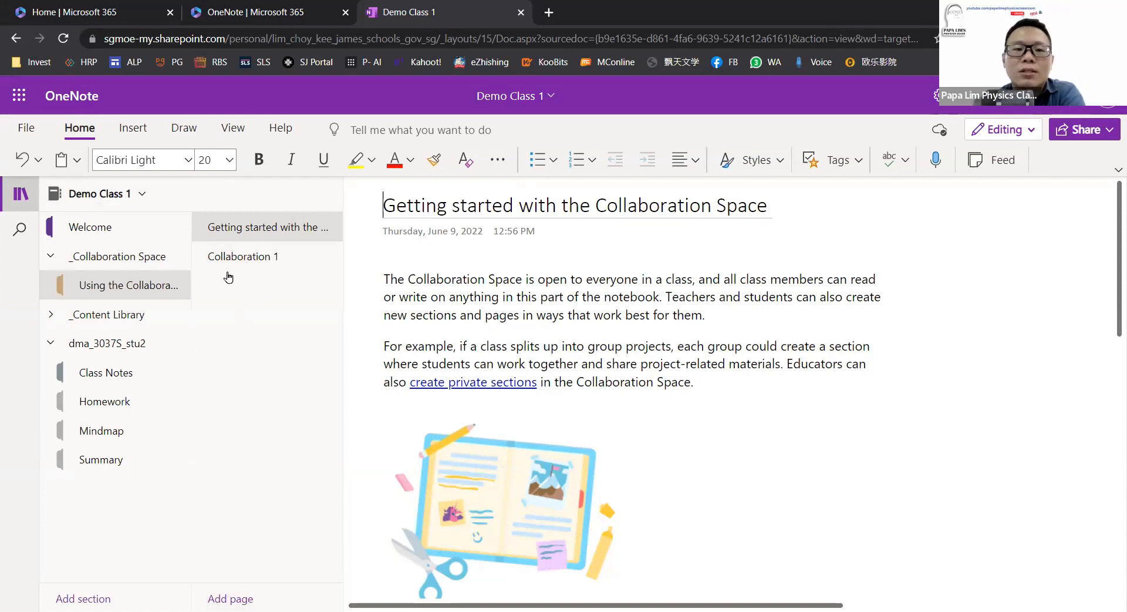
left_click(221, 256)
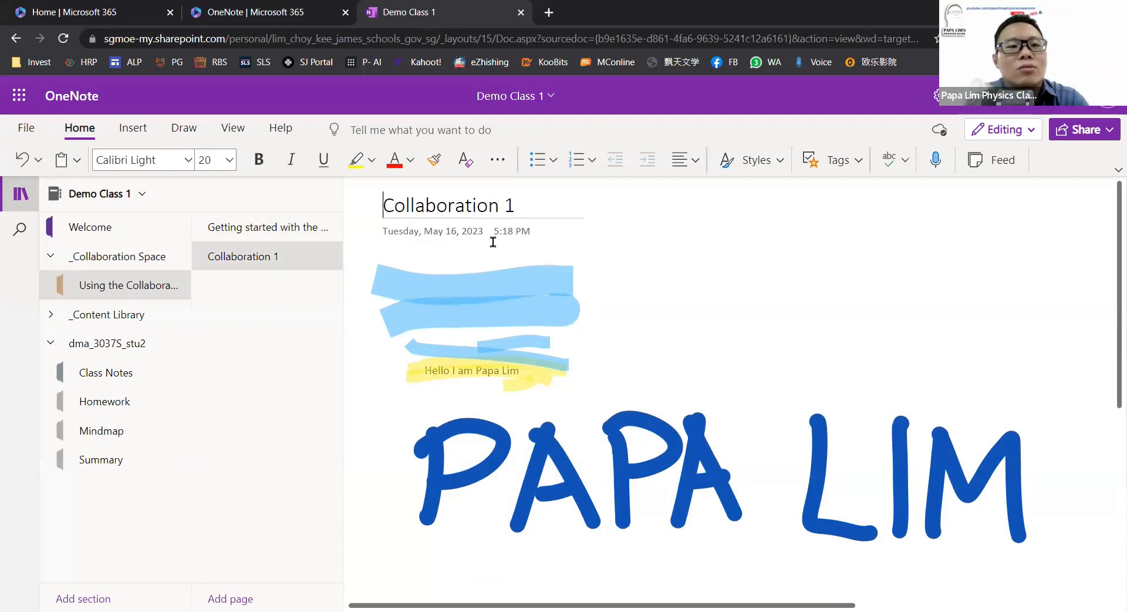
Draw a black freehand scribble of overlapping loops with the pen beside the blue highlights
left_click(183, 128)
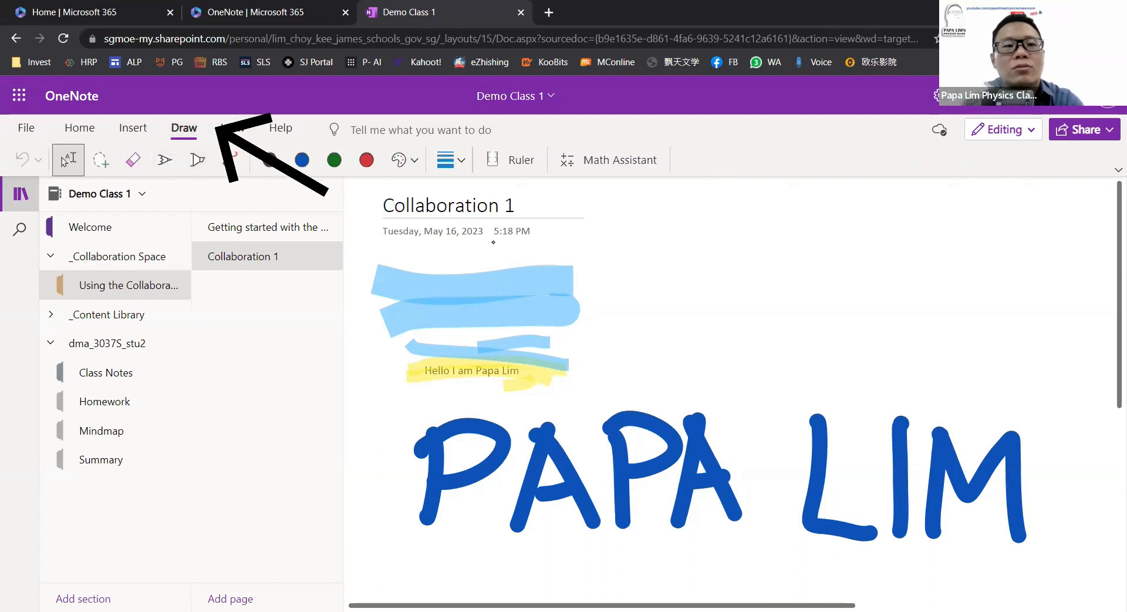
mouse_move(727, 295)
left_mouse_down()
mouse_move(736, 360)
mouse_move(689, 345)
mouse_move(673, 306)
left_mouse_up()
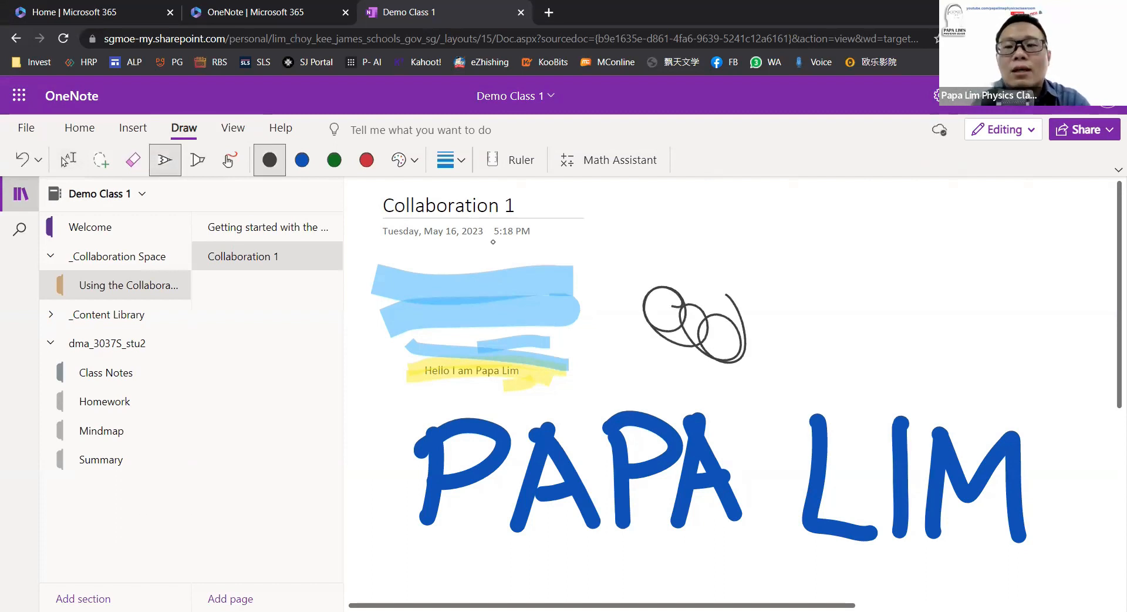
left_click(132, 128)
left_click(183, 128)
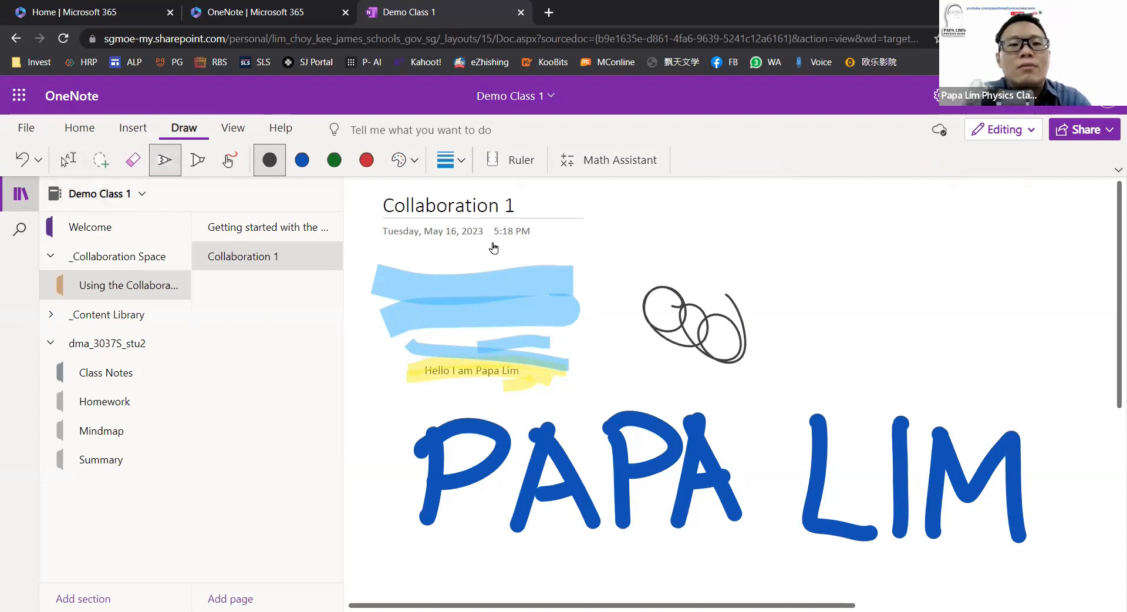
Draw a green spiral beside the black loops and a blue heart above them
left_click(302, 160)
left_click(334, 160)
left_click(270, 160)
left_click(334, 160)
mouse_move(881, 302)
left_mouse_down()
mouse_move(863, 261)
mouse_move(857, 329)
mouse_move(813, 305)
left_mouse_up()
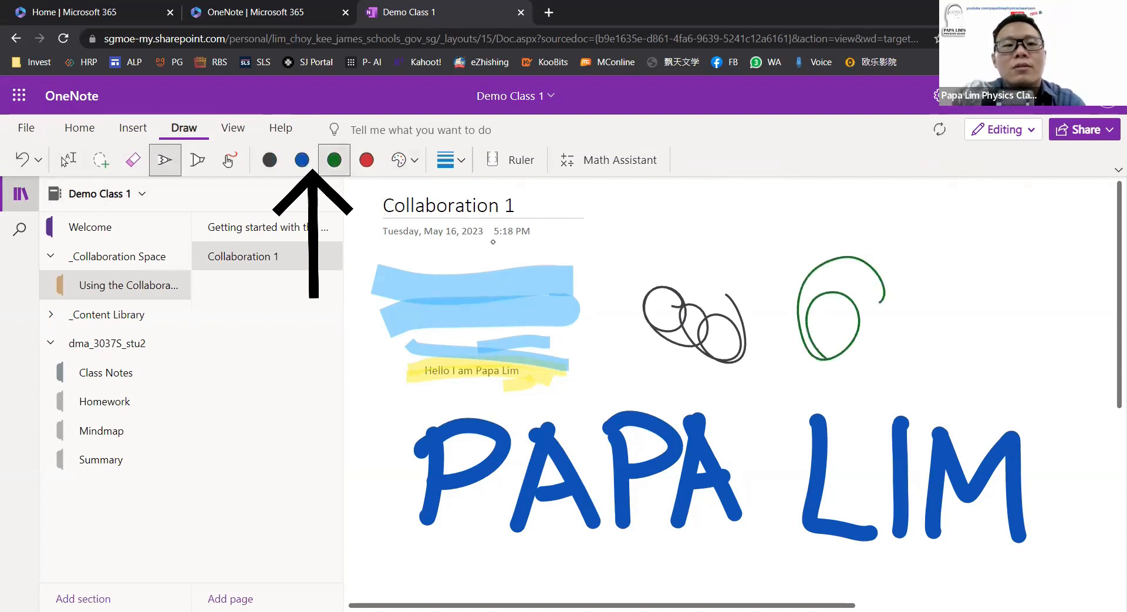
left_click(302, 160)
mouse_move(623, 272)
left_mouse_down()
mouse_move(573, 247)
mouse_move(614, 308)
mouse_move(622, 258)
left_mouse_up()
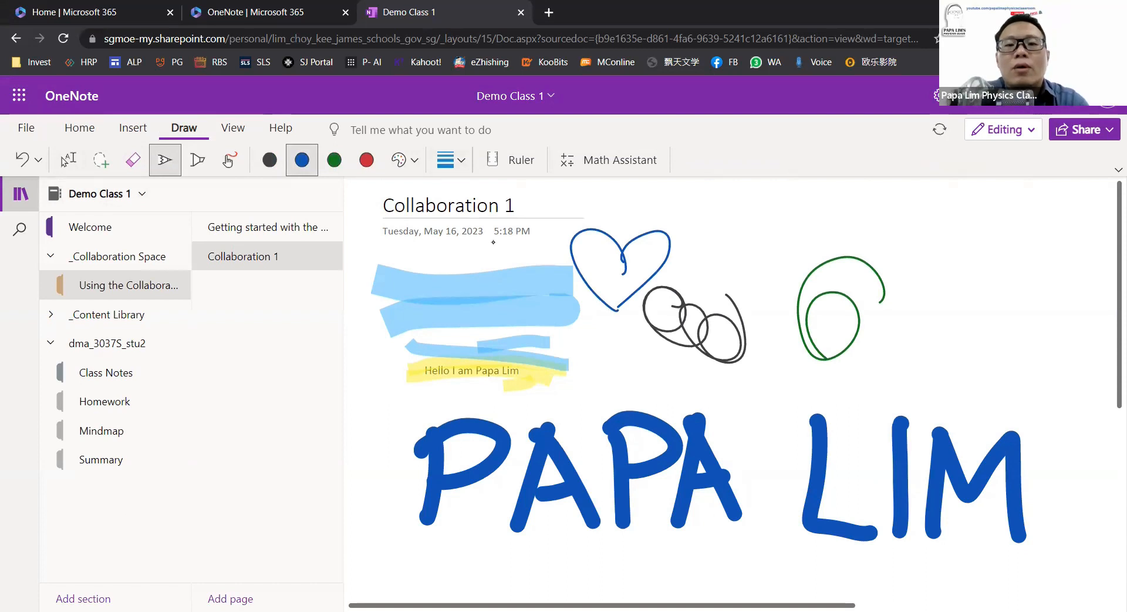
Choose a thicker pen line and draw a second blue heart over the blue highlights
left_click(451, 159)
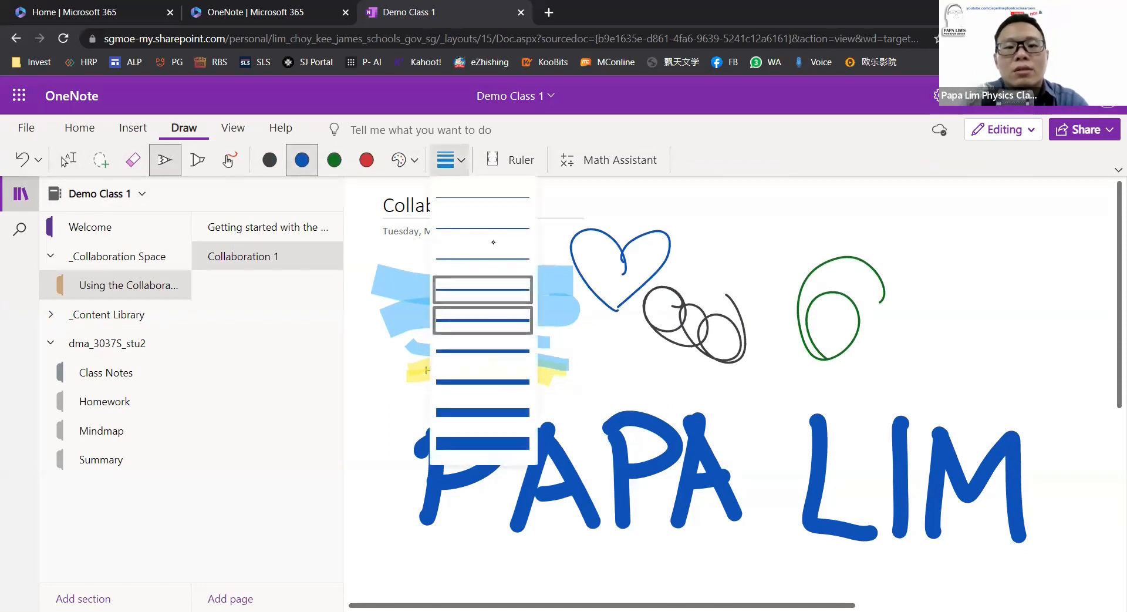
left_click(481, 318)
mouse_move(478, 296)
left_mouse_down()
mouse_move(418, 328)
mouse_move(505, 282)
mouse_move(478, 360)
left_mouse_up()
Mark the thick blue heart with three yellow highlighter strokes
left_click(197, 160)
left_click_drag(535, 307, 416, 269)
left_click_drag(527, 341, 409, 303)
left_click_drag(515, 359, 433, 332)
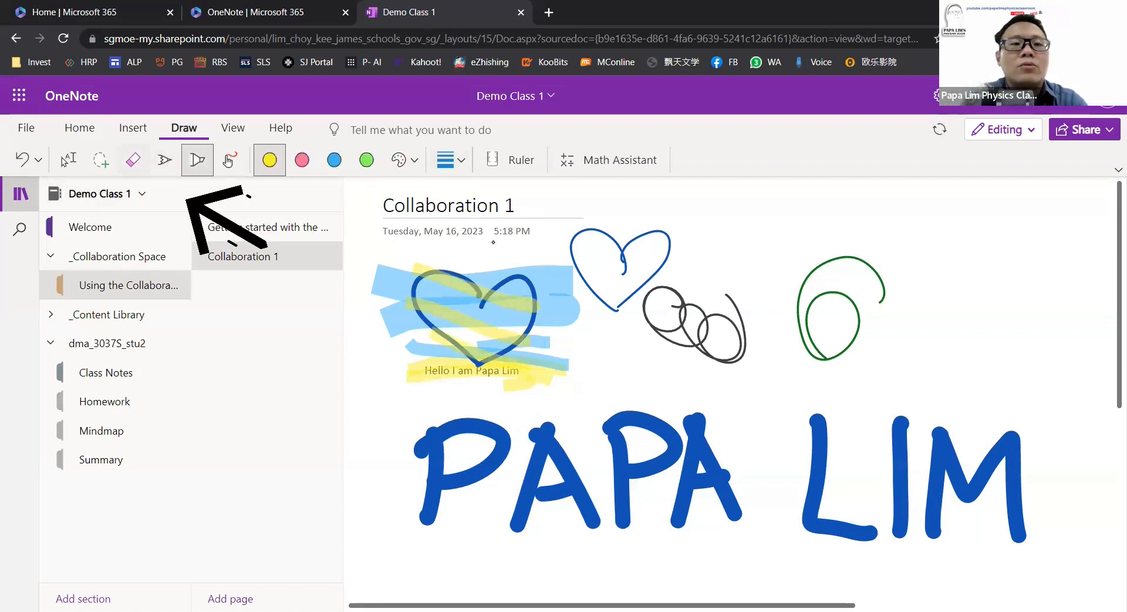
Erase all highlights, drawings and large blue handwriting from the page, keeping only the typed greeting
left_click(144, 170)
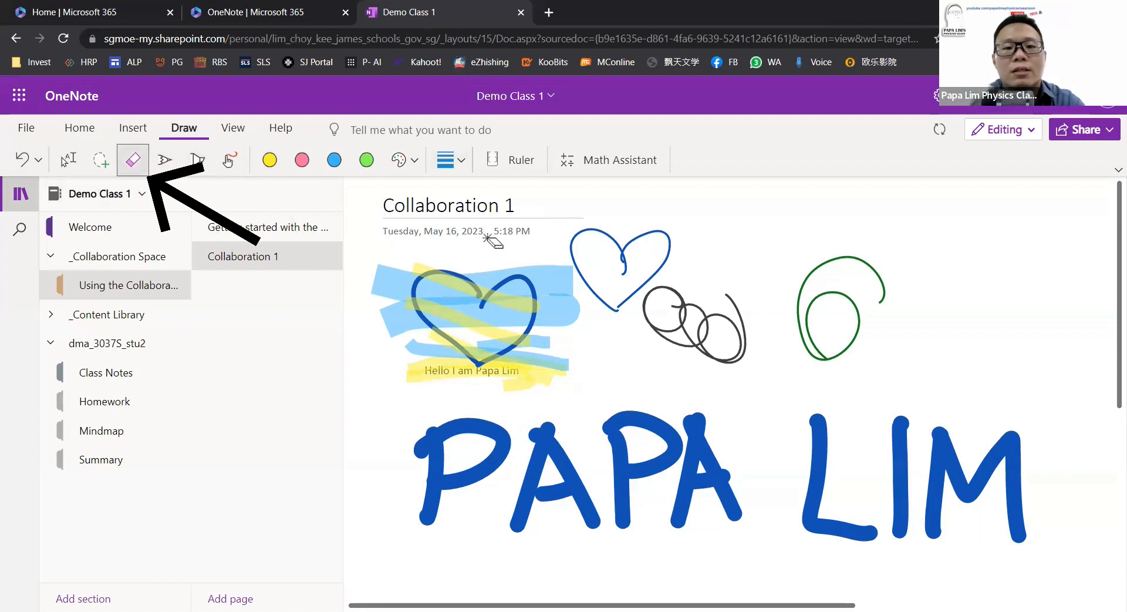
left_click_drag(490, 241, 487, 353)
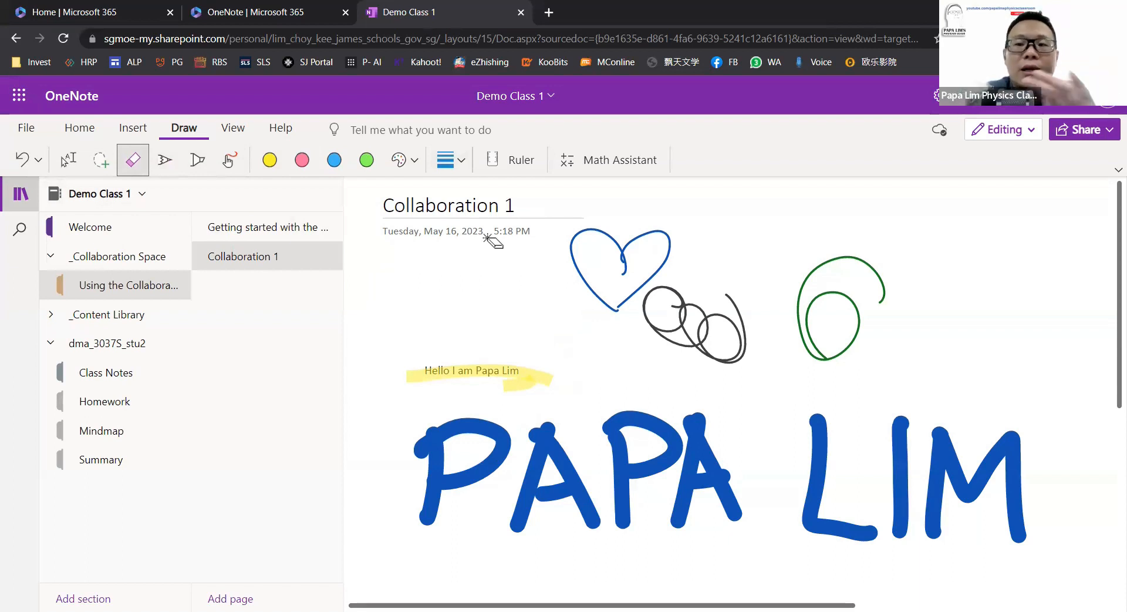
mouse_move(487, 238)
left_mouse_down()
mouse_move(692, 329)
mouse_move(975, 482)
left_mouse_up()
left_click_drag(713, 479, 426, 481)
left_click_drag(616, 314, 623, 270)
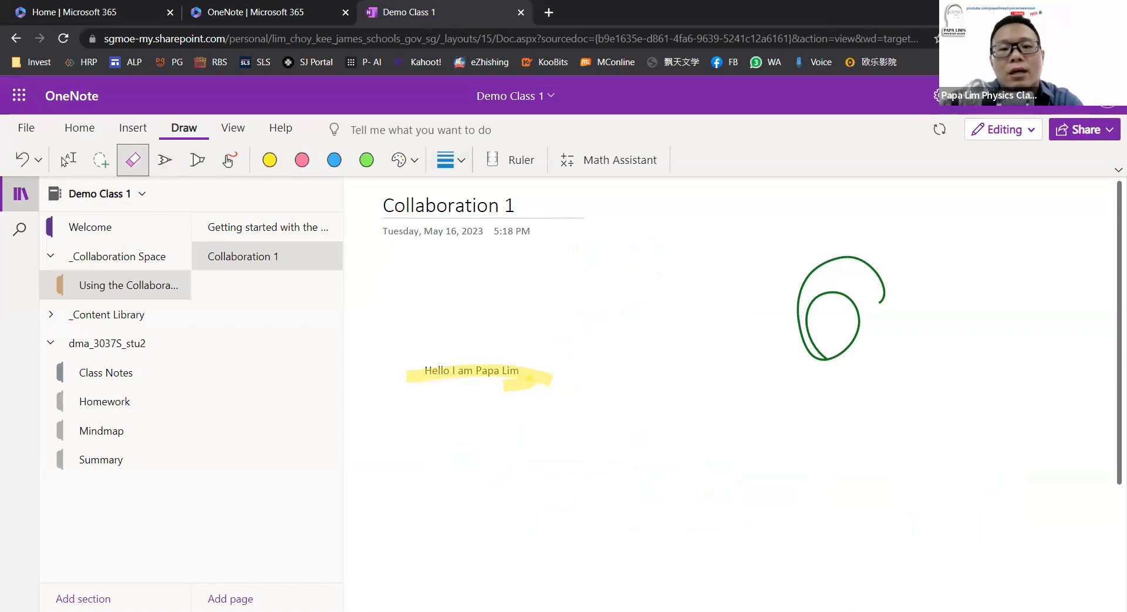
left_click_drag(792, 299, 840, 291)
left_click(530, 378)
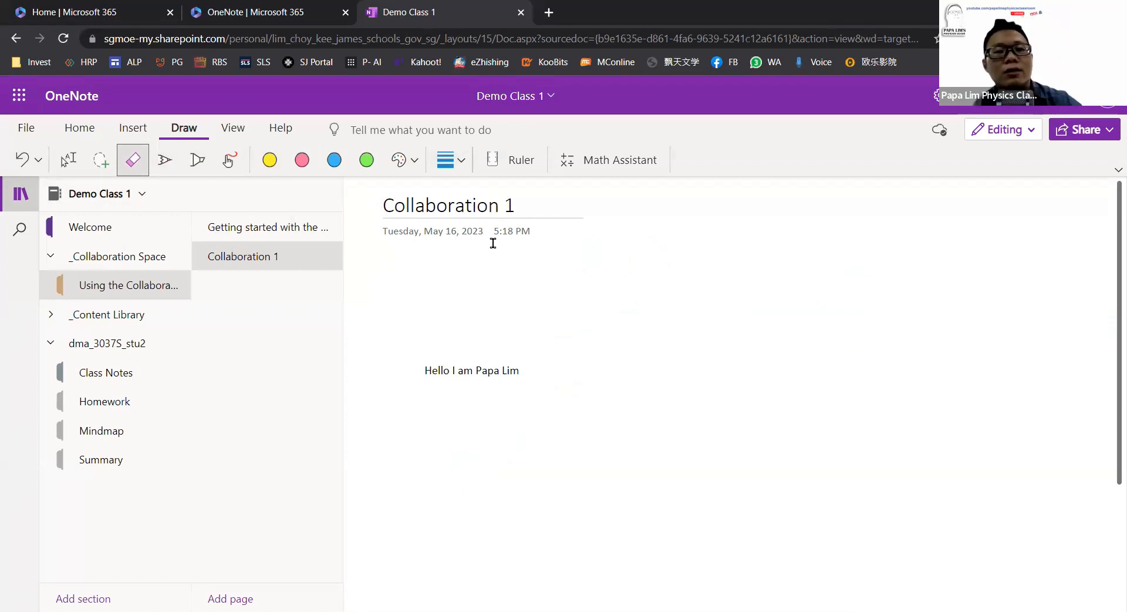
Handwrite "Hello student is here" with the blue pen below the typed greeting
left_click(165, 160)
left_click_drag(413, 404, 423, 450)
mouse_move(414, 434)
left_mouse_down()
mouse_move(478, 399)
mouse_move(519, 435)
left_mouse_up()
mouse_move(594, 404)
left_mouse_down()
mouse_move(574, 406)
mouse_move(556, 448)
mouse_move(605, 449)
left_mouse_up()
mouse_move(589, 414)
left_mouse_down()
mouse_move(631, 405)
mouse_move(647, 437)
mouse_move(718, 449)
mouse_move(754, 401)
left_mouse_up()
left_click_drag(712, 382, 742, 467)
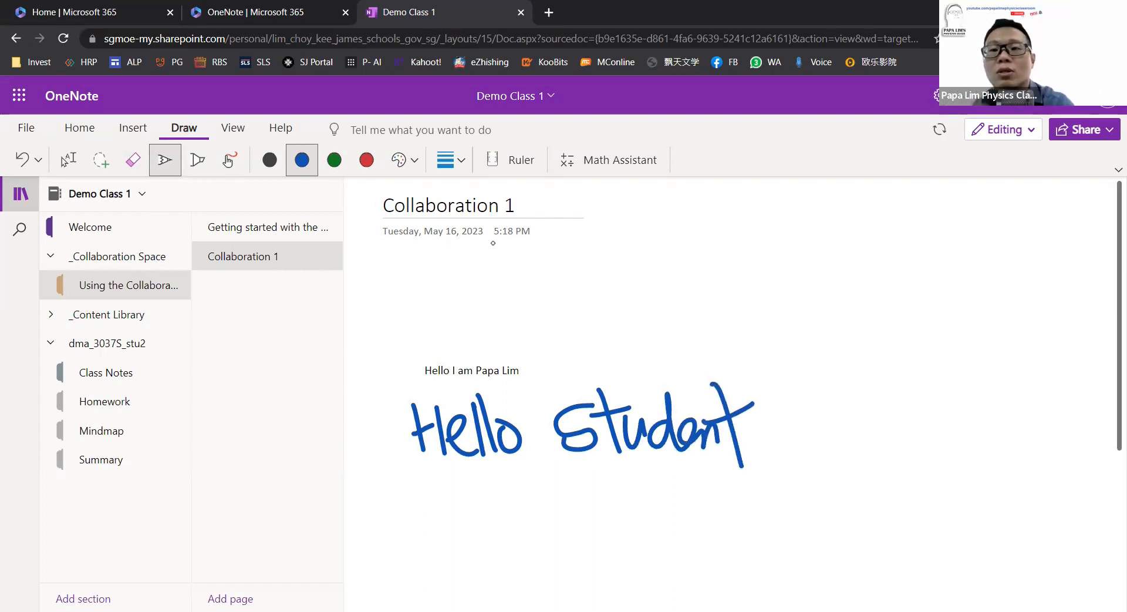
left_click_drag(820, 419, 819, 455)
left_click(821, 406)
left_click_drag(847, 415, 828, 452)
mouse_move(889, 397)
left_mouse_down()
mouse_move(914, 459)
mouse_move(1012, 461)
left_mouse_up()
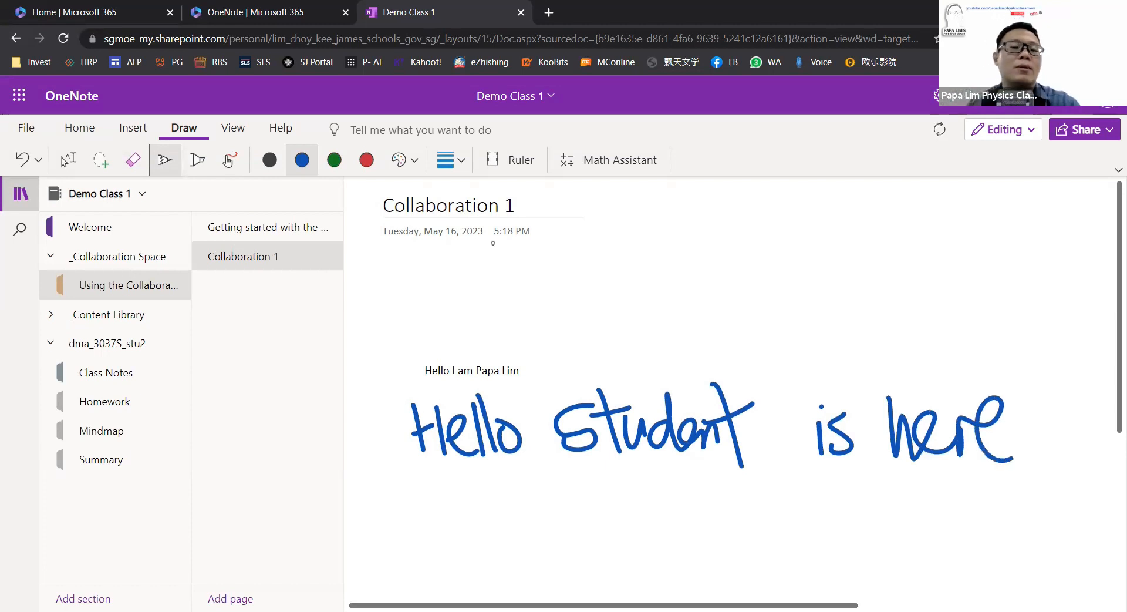
Handwrite "Hello student 2" with the green pen below the blue handwriting
left_click(334, 160)
mouse_move(433, 499)
left_mouse_down()
mouse_move(436, 540)
mouse_move(458, 514)
left_mouse_up()
mouse_move(461, 489)
left_mouse_down()
mouse_move(467, 545)
mouse_move(505, 540)
left_mouse_up()
mouse_move(506, 486)
left_mouse_down()
mouse_move(554, 529)
mouse_move(611, 491)
left_mouse_up()
left_click_drag(583, 468, 599, 537)
left_click_drag(607, 511, 637, 534)
mouse_move(647, 484)
left_mouse_down()
mouse_move(657, 538)
mouse_move(704, 535)
left_mouse_up()
left_click_drag(695, 495, 735, 486)
left_click_drag(712, 470, 718, 535)
mouse_move(745, 496)
left_mouse_down()
mouse_move(757, 531)
mouse_move(813, 535)
left_mouse_up()
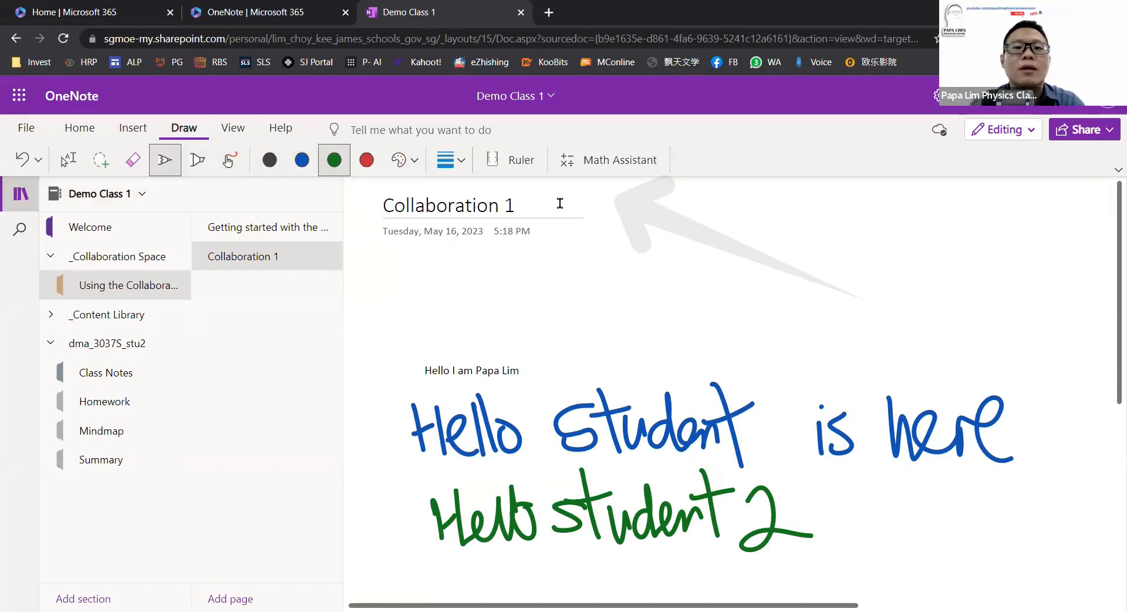
Place the ruler across the handwriting at 29° and draw a straight green line along its edge
left_click(525, 170)
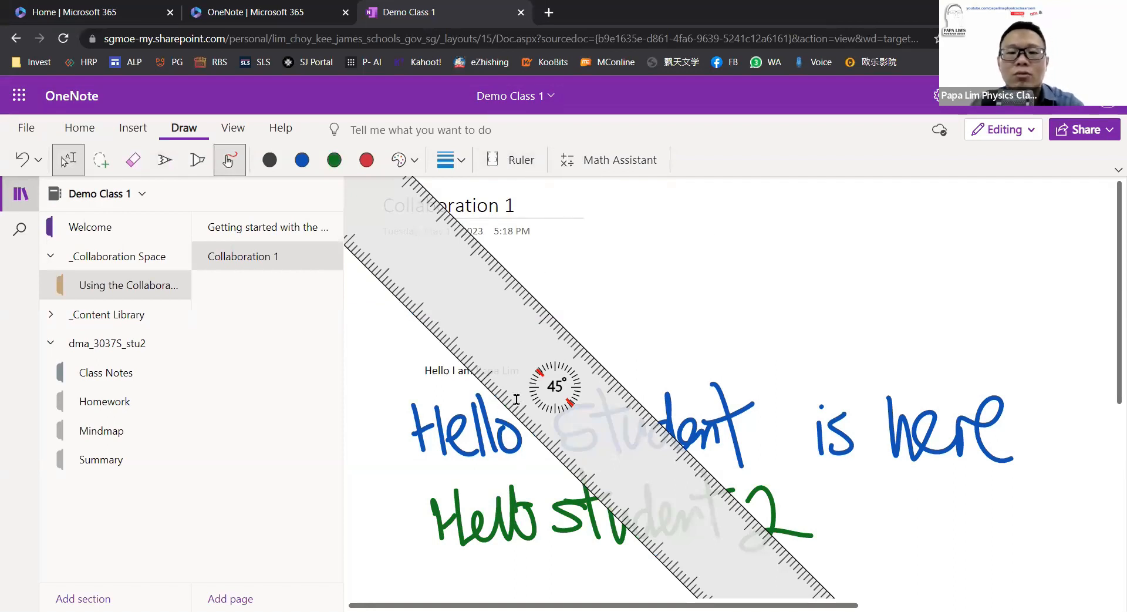
mouse_move(555, 387)
left_mouse_down()
mouse_move(612, 418)
mouse_move(703, 396)
mouse_move(697, 367)
mouse_move(632, 417)
mouse_move(661, 368)
mouse_move(706, 373)
mouse_move(650, 395)
mouse_move(662, 375)
mouse_move(714, 378)
mouse_move(622, 402)
mouse_move(667, 421)
mouse_move(621, 403)
mouse_move(655, 405)
mouse_move(679, 443)
mouse_move(660, 427)
mouse_move(650, 453)
mouse_move(629, 403)
mouse_move(681, 425)
left_mouse_up()
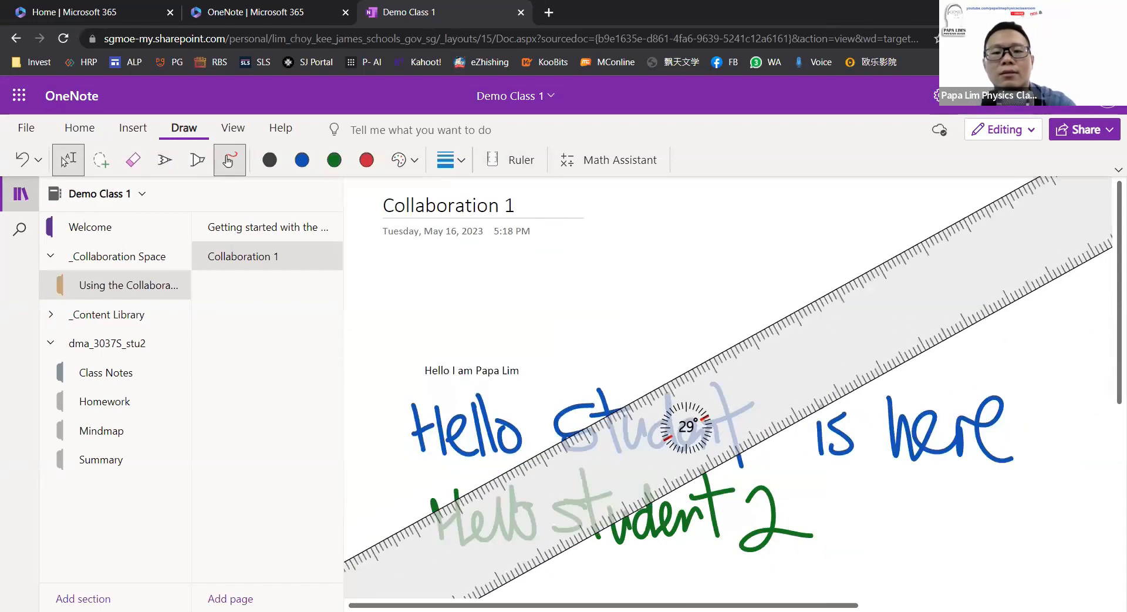
left_click_drag(411, 522, 879, 257)
Reposition the ruler at 33°, draw another green line along it, and add a freehand green curve and a dot
mouse_move(684, 426)
left_mouse_down()
mouse_move(742, 423)
mouse_move(810, 504)
left_mouse_up()
left_click_drag(644, 333, 854, 225)
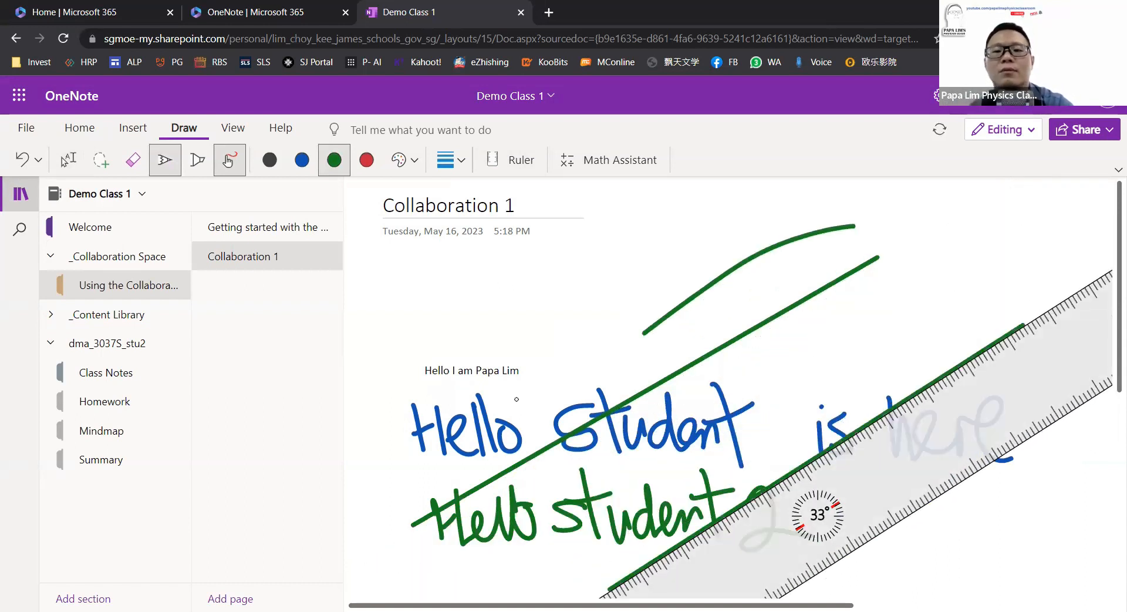
left_click(886, 532)
Hide the ruler and place a green pen dot above the typed greeting
left_click(69, 160)
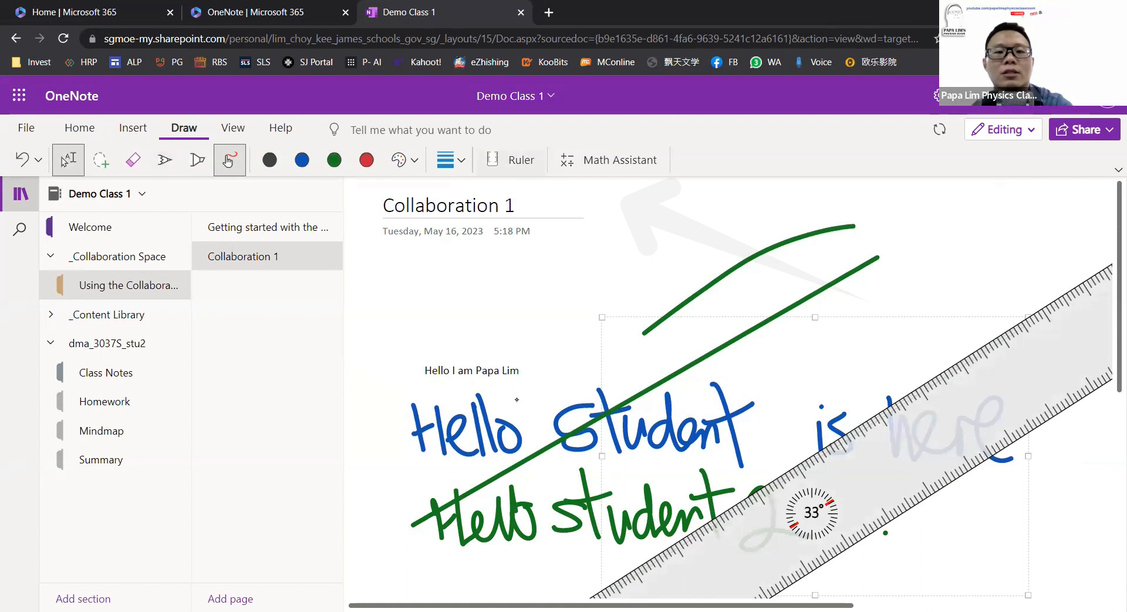
left_click(509, 160)
left_click(509, 160)
left_click(509, 160)
left_click(509, 159)
left_click(509, 159)
left_click(165, 160)
left_click(426, 304)
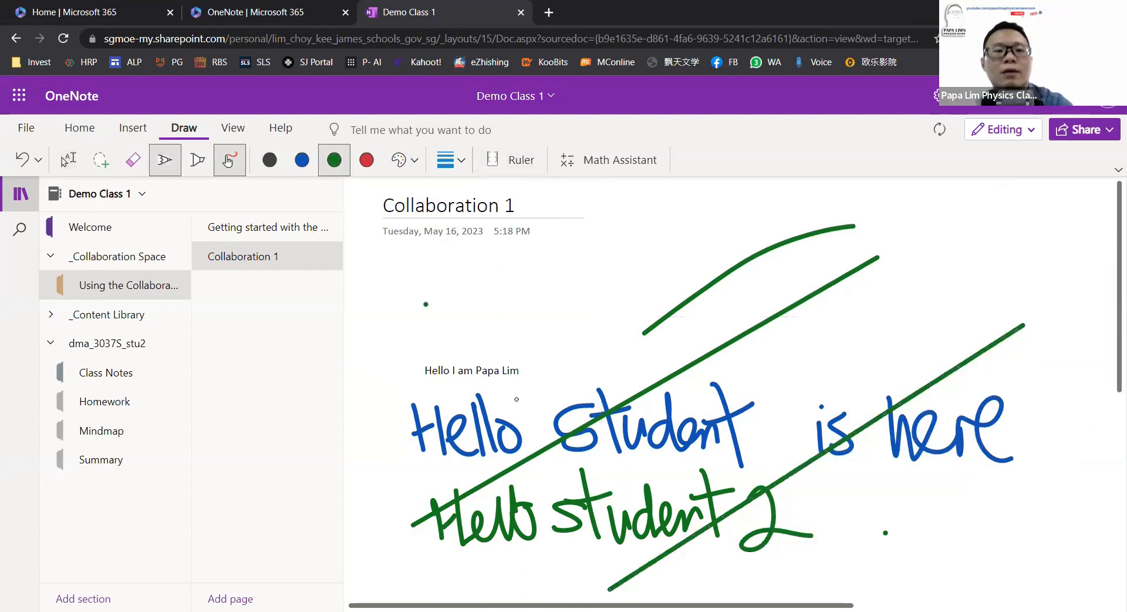
Erase the two straight green lines and several letters from the blue and green handwriting
left_click(132, 159)
mouse_move(499, 423)
left_mouse_down()
mouse_move(675, 423)
mouse_move(763, 517)
left_mouse_up()
left_click_drag(625, 519, 587, 496)
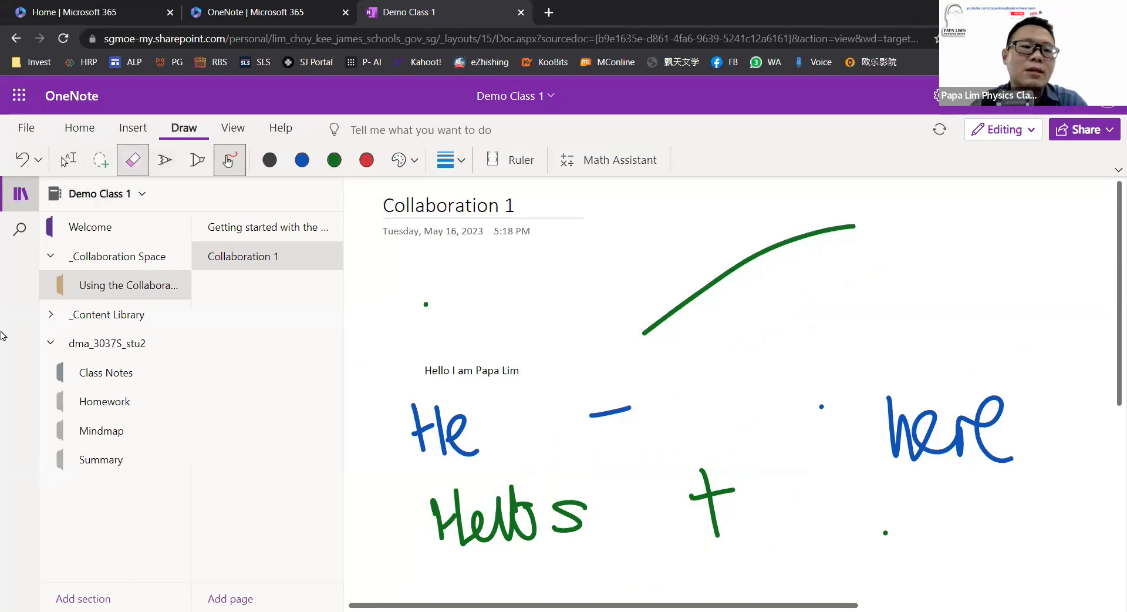
Open the demo page in the Content Library's Using the Content Library section and check its viewing mode
left_click(109, 326)
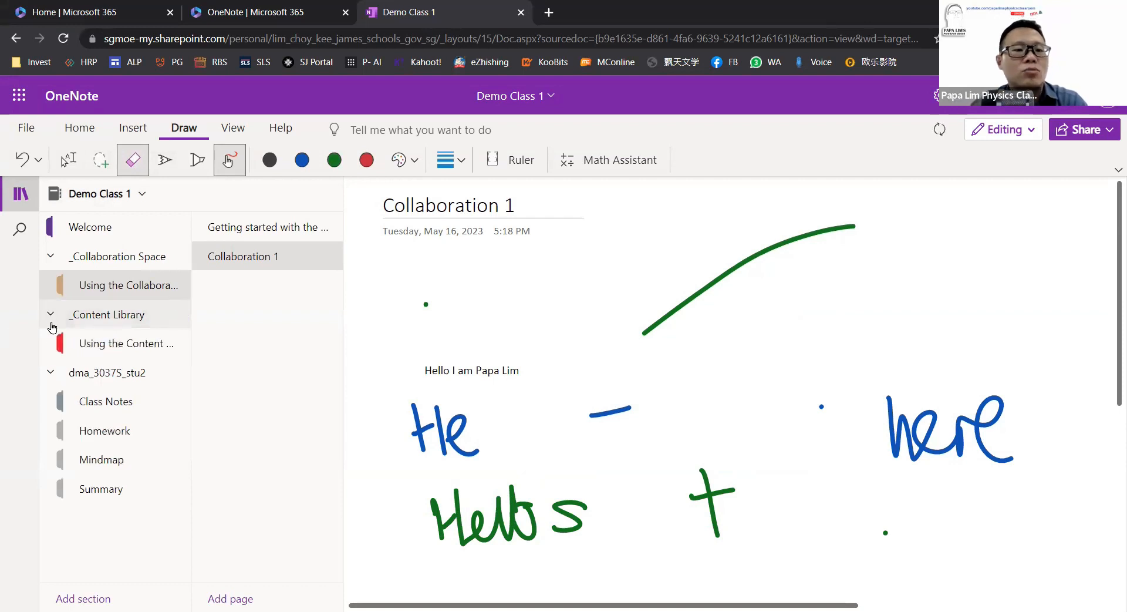
left_click(112, 343)
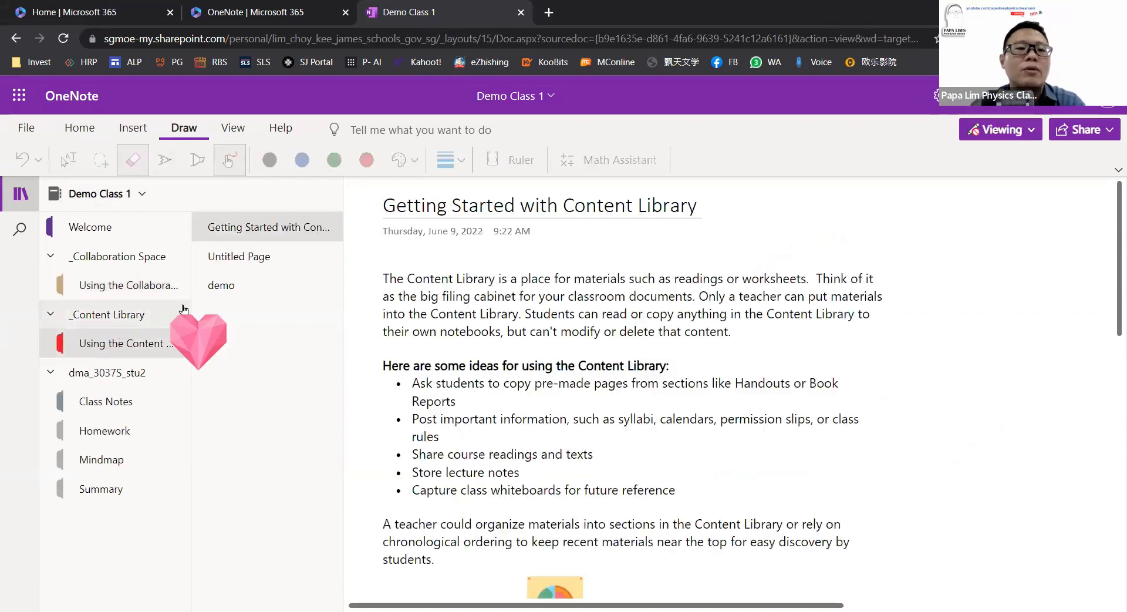
left_click(216, 292)
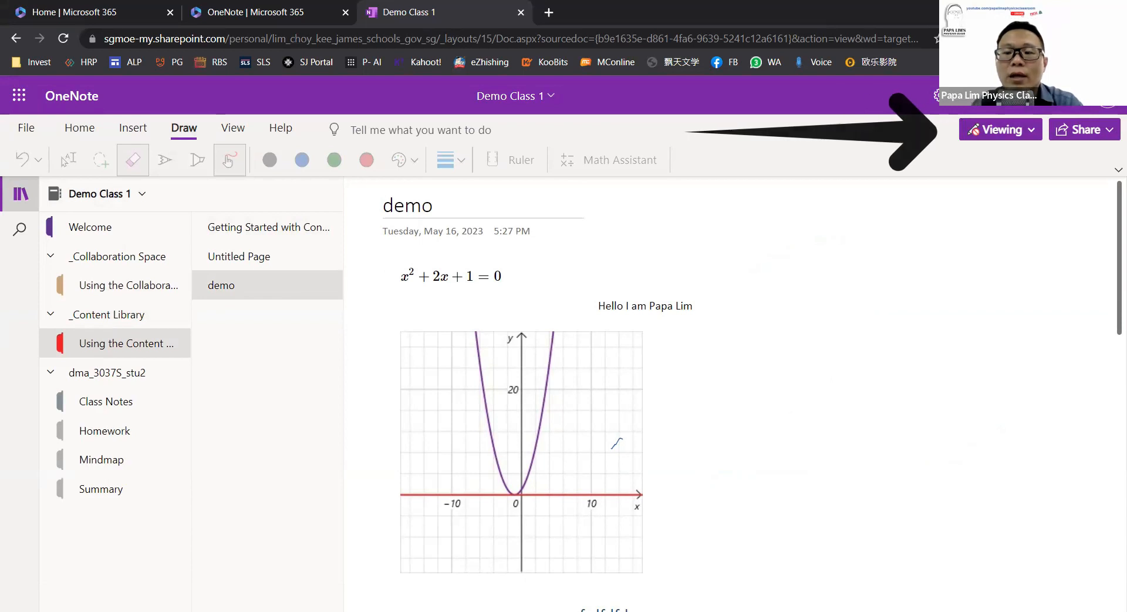
left_click(1012, 130)
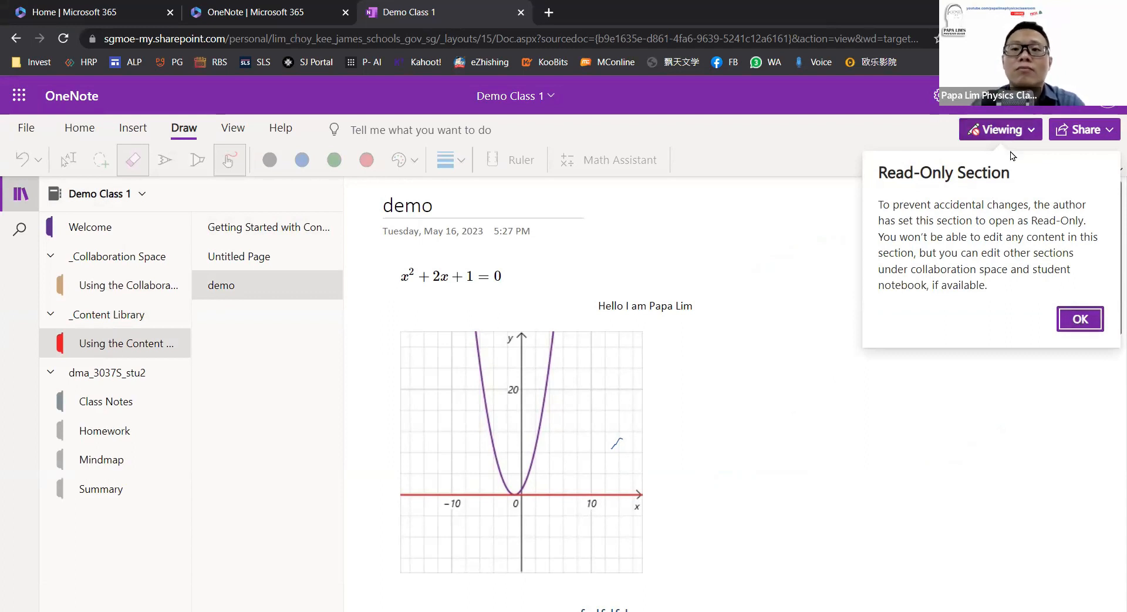
Dismiss the Read-Only Section notice and look through the student notebook's sections, from Class Notes and Homework to Summary
left_click(1080, 320)
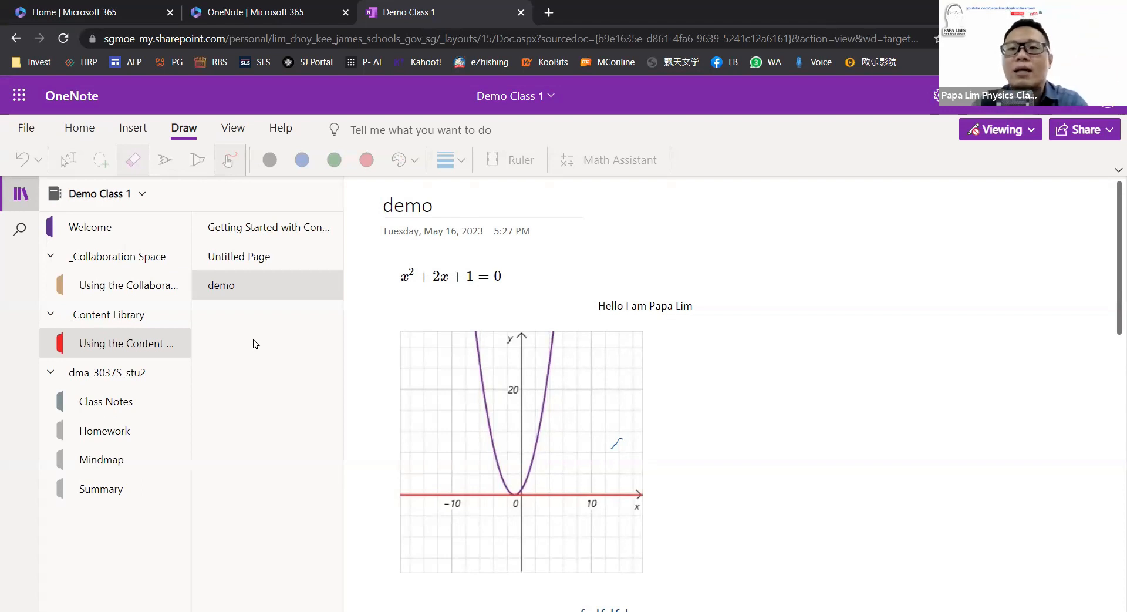
left_click(119, 385)
left_click(119, 383)
left_click(112, 414)
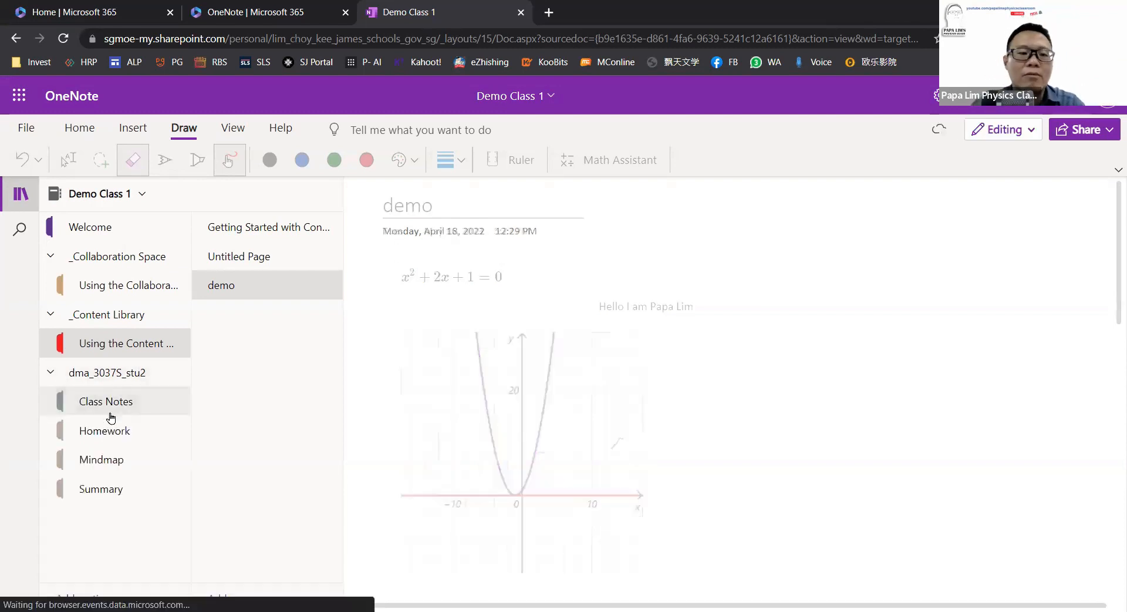
left_click(111, 432)
left_click(105, 495)
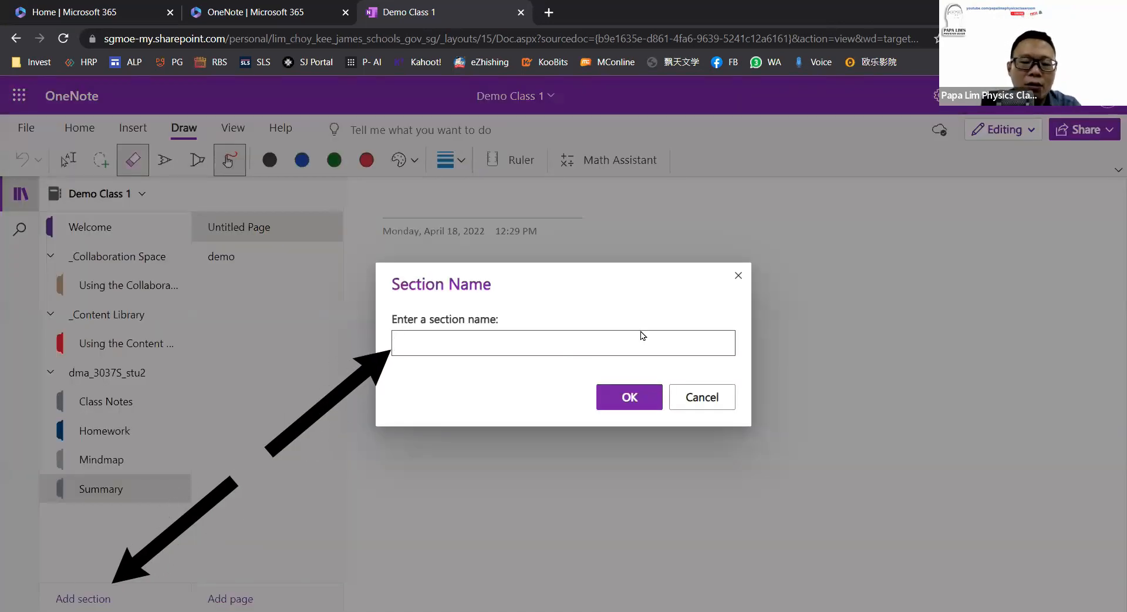
Add a section named "ad hoc" to the student notebook and open it
key("Return")
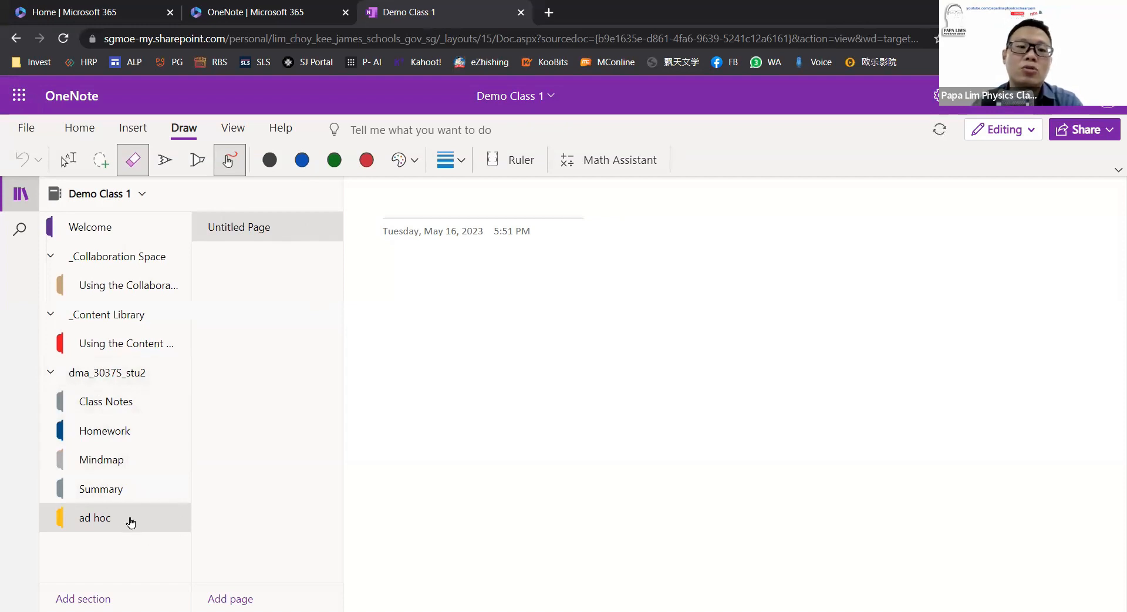
left_click(111, 496)
left_click(116, 521)
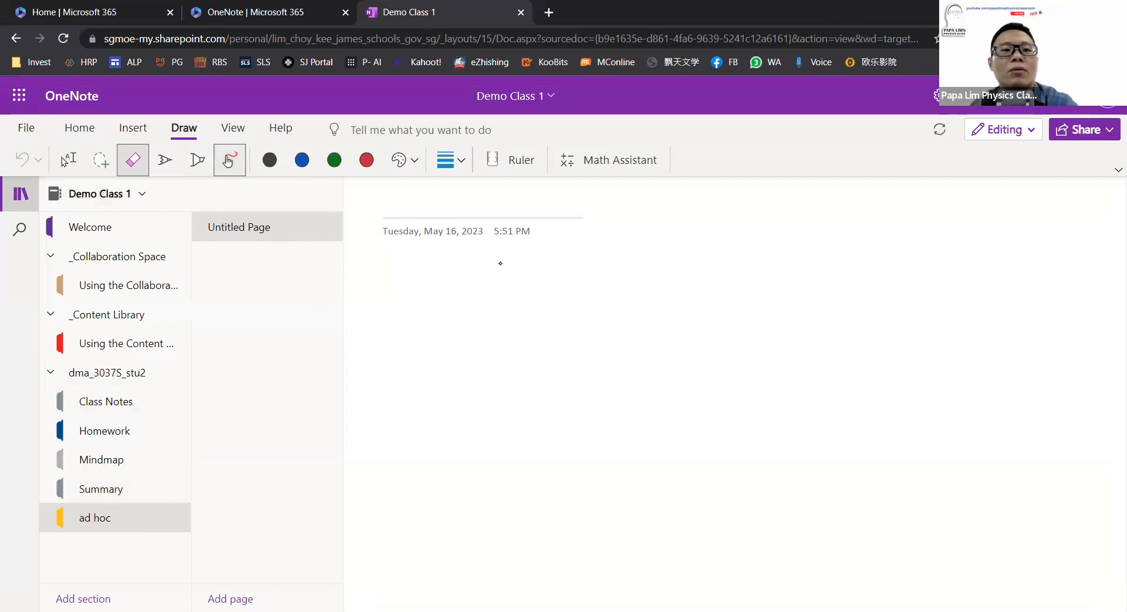
On the ad hoc page, draw a green pen squiggle, yellow highlighter strokes across it, and a highlighted letter P below
mouse_move(468, 317)
left_mouse_down()
mouse_move(436, 310)
mouse_move(425, 334)
left_mouse_up()
left_click(165, 160)
mouse_move(516, 343)
left_mouse_down()
mouse_move(491, 376)
mouse_move(612, 418)
left_mouse_up()
left_click(197, 160)
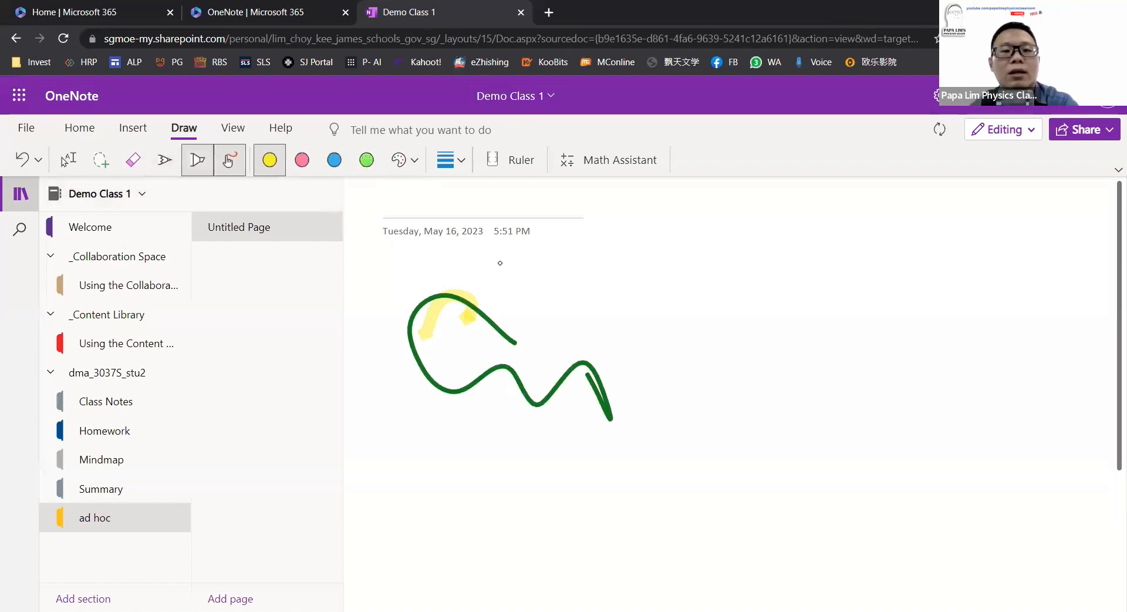
left_click_drag(431, 338, 588, 334)
left_click_drag(602, 376, 456, 377)
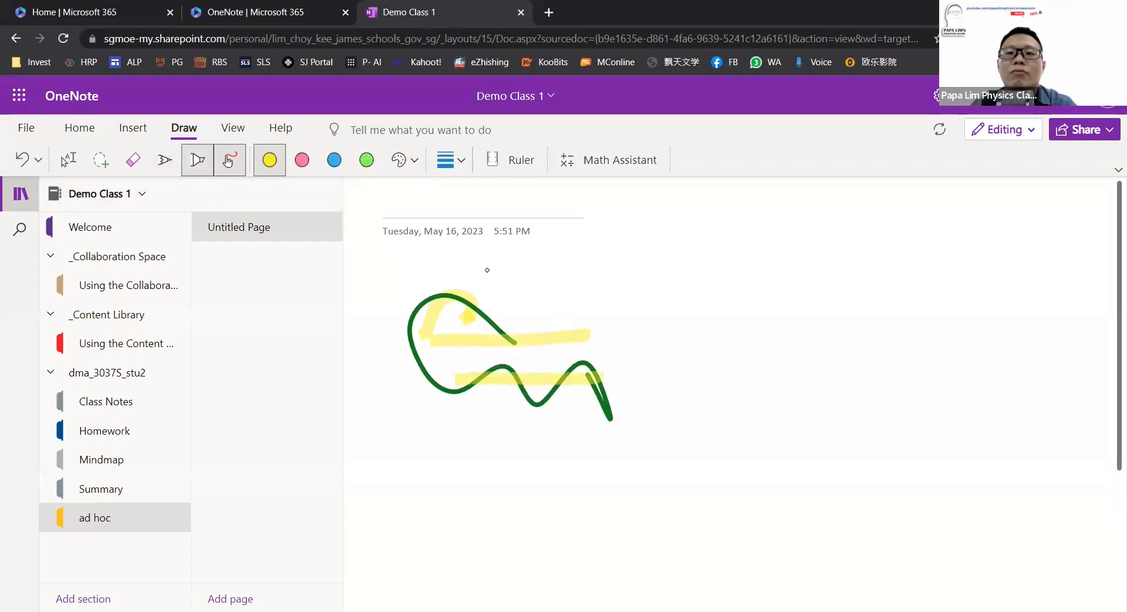
mouse_move(437, 434)
left_mouse_down()
mouse_move(439, 505)
mouse_move(448, 481)
left_mouse_up()
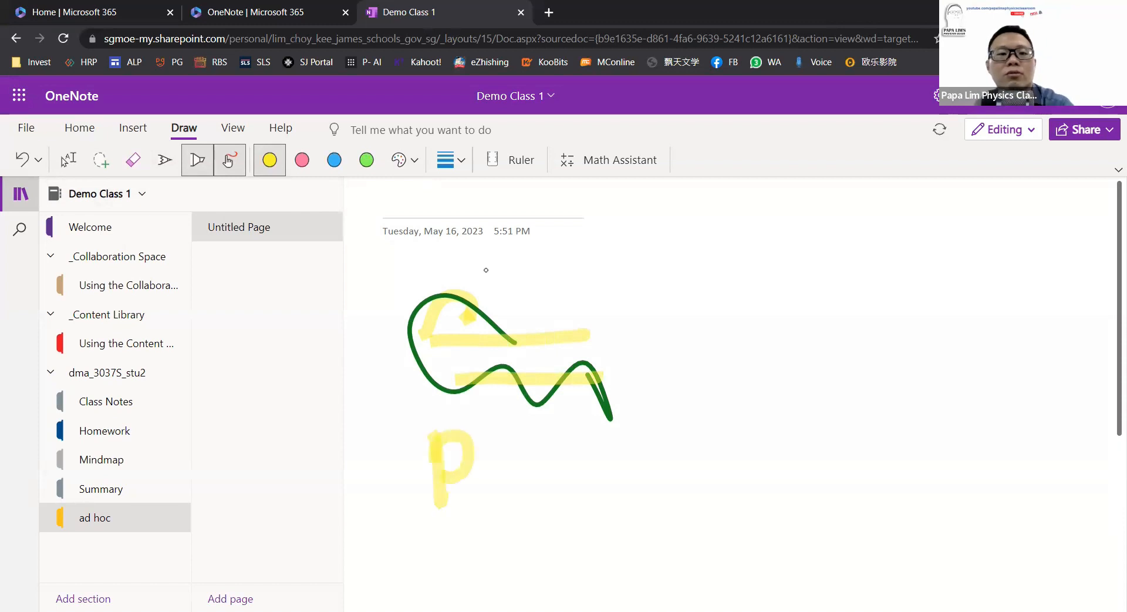
Handwrite "Physics Rucks" with the green pen below the squiggle, tracing its first letter over the highlighted P
left_click(165, 159)
mouse_move(448, 437)
left_mouse_down()
mouse_move(451, 510)
mouse_move(449, 481)
left_mouse_up()
mouse_move(483, 435)
left_mouse_down()
mouse_move(488, 467)
mouse_move(551, 465)
mouse_move(523, 511)
left_mouse_up()
mouse_move(587, 467)
left_mouse_down()
mouse_move(563, 473)
mouse_move(562, 502)
left_mouse_up()
mouse_move(592, 440)
left_mouse_down()
mouse_move(595, 491)
mouse_move(616, 500)
left_mouse_up()
left_click_drag(652, 463, 637, 503)
left_click_drag(717, 443, 761, 501)
left_click_drag(770, 458, 809, 458)
left_click_drag(842, 461, 824, 506)
left_click_drag(857, 429, 860, 505)
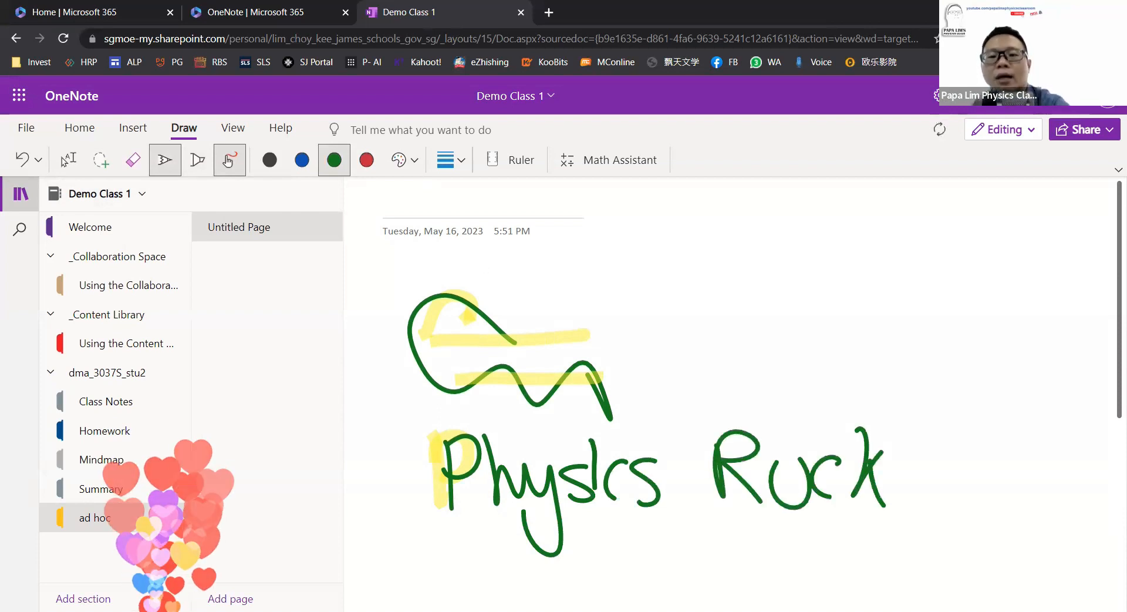
left_click_drag(883, 446, 884, 506)
left_click_drag(934, 452, 909, 513)
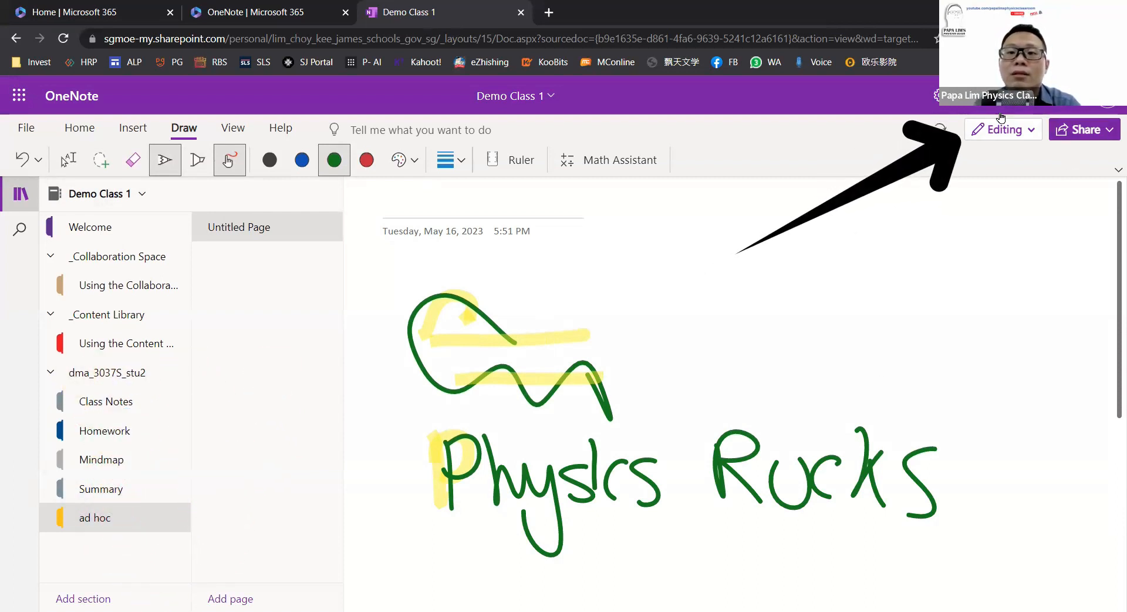
Switch the notebook to Viewing mode and select the green squiggle and part of the handwriting
left_click(1025, 136)
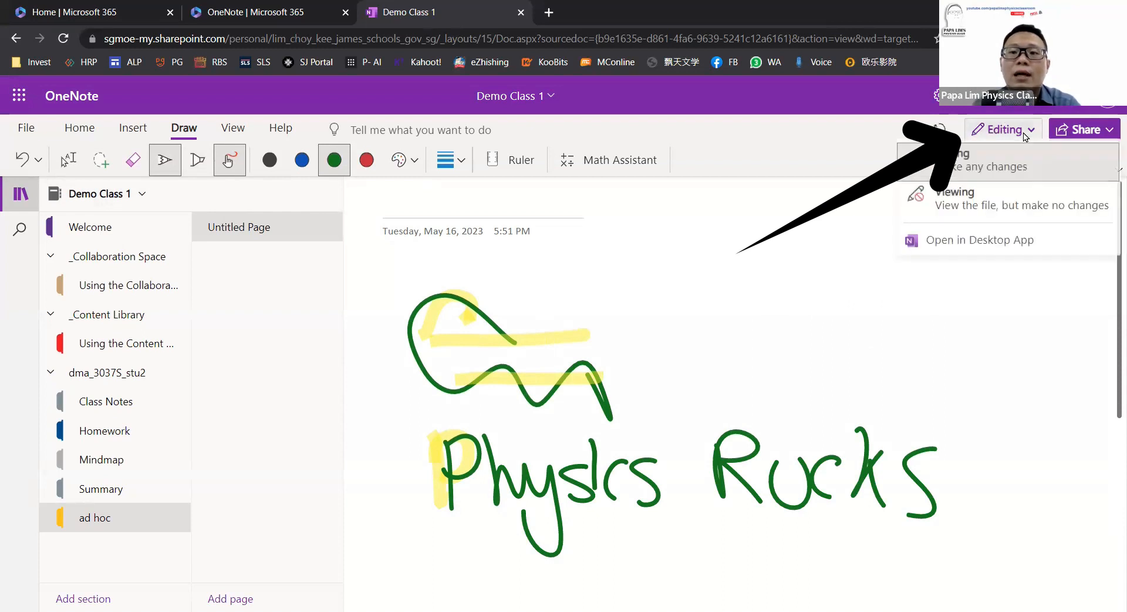
left_click(999, 202)
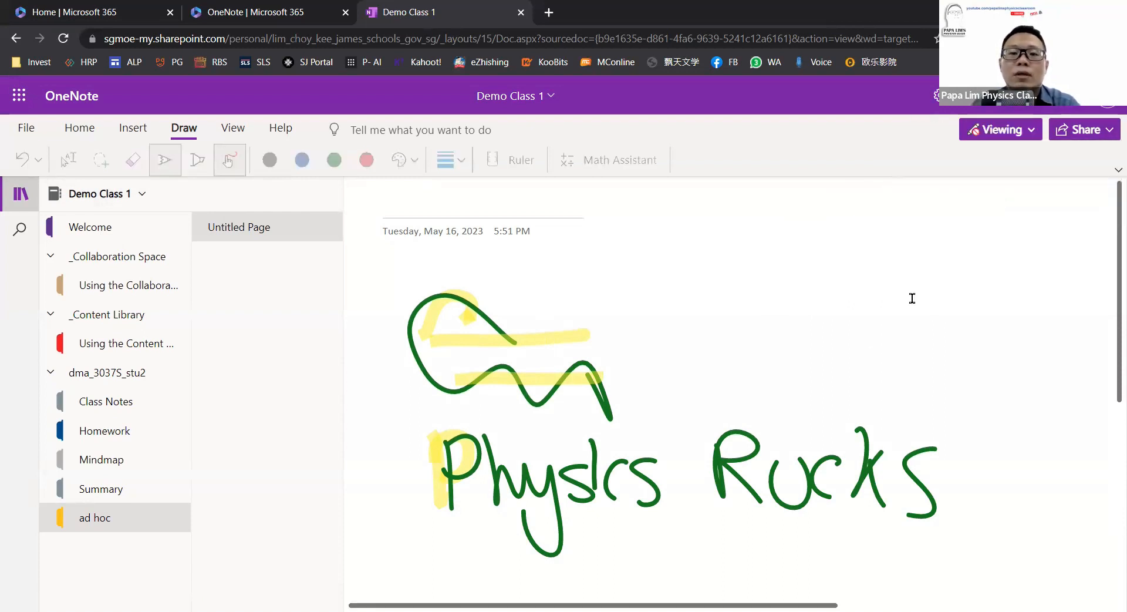
left_click(621, 347)
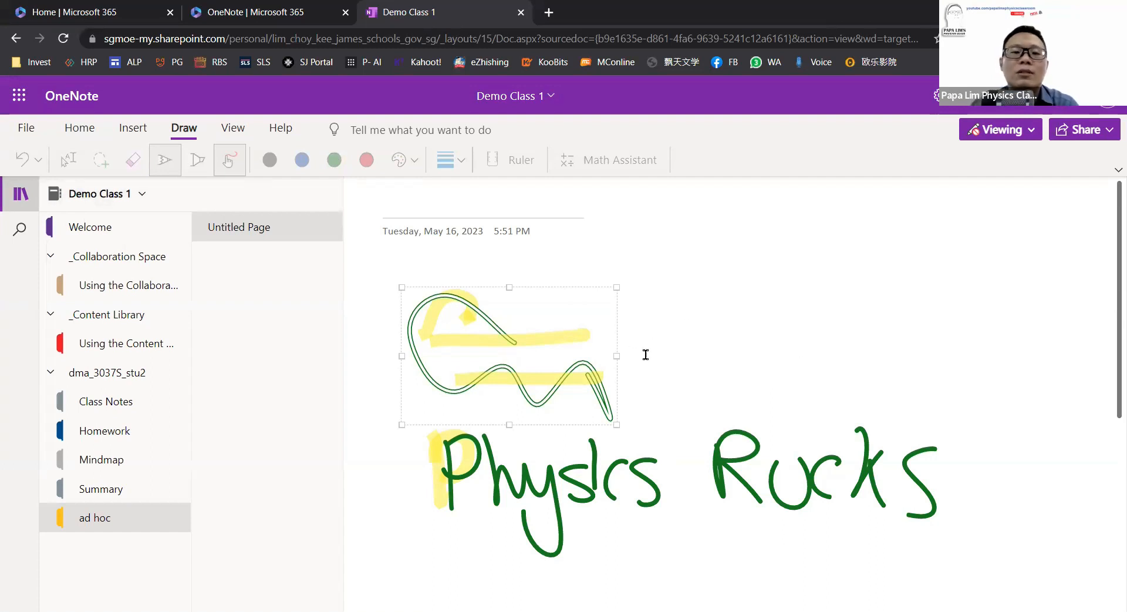
key("Tab")
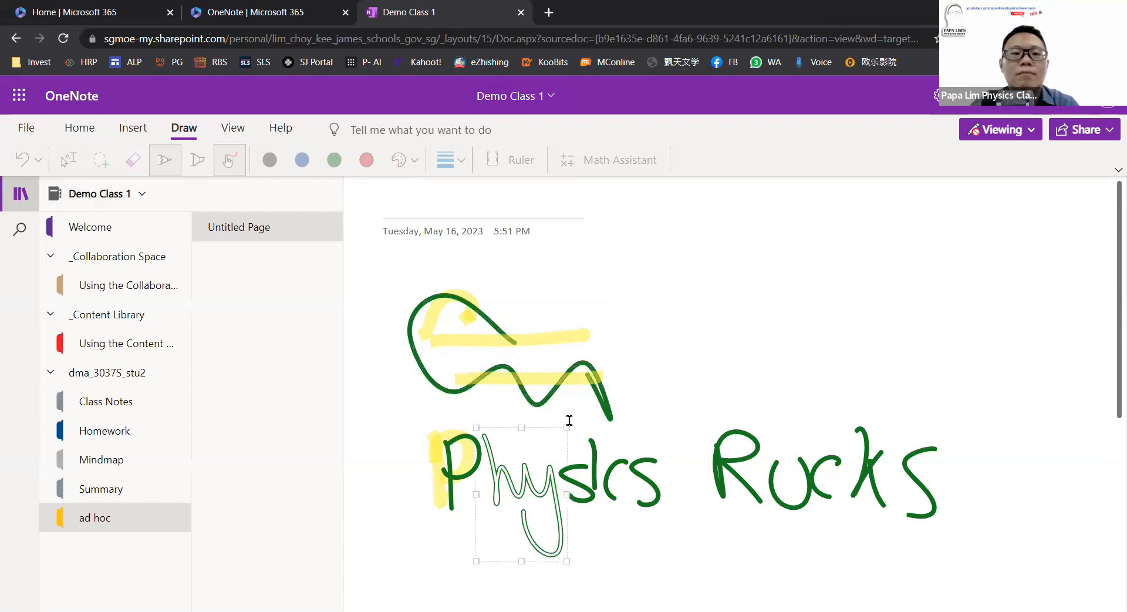
key("shift+Tab")
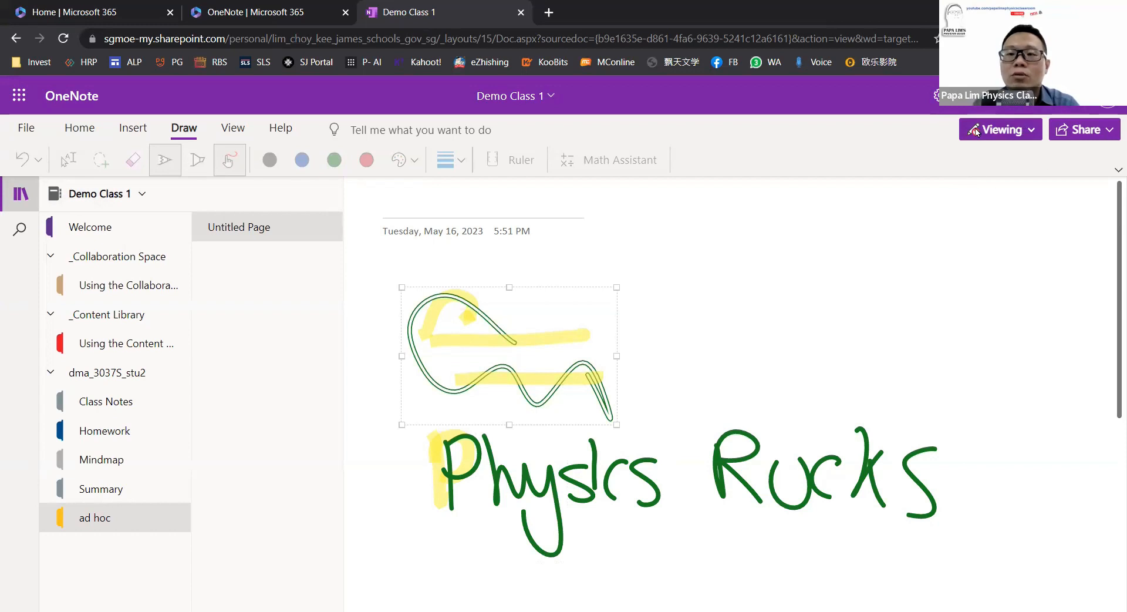
Return the notebook to Editing mode and draw a green wavy line continuing from the end of the squiggle
left_click(1005, 129)
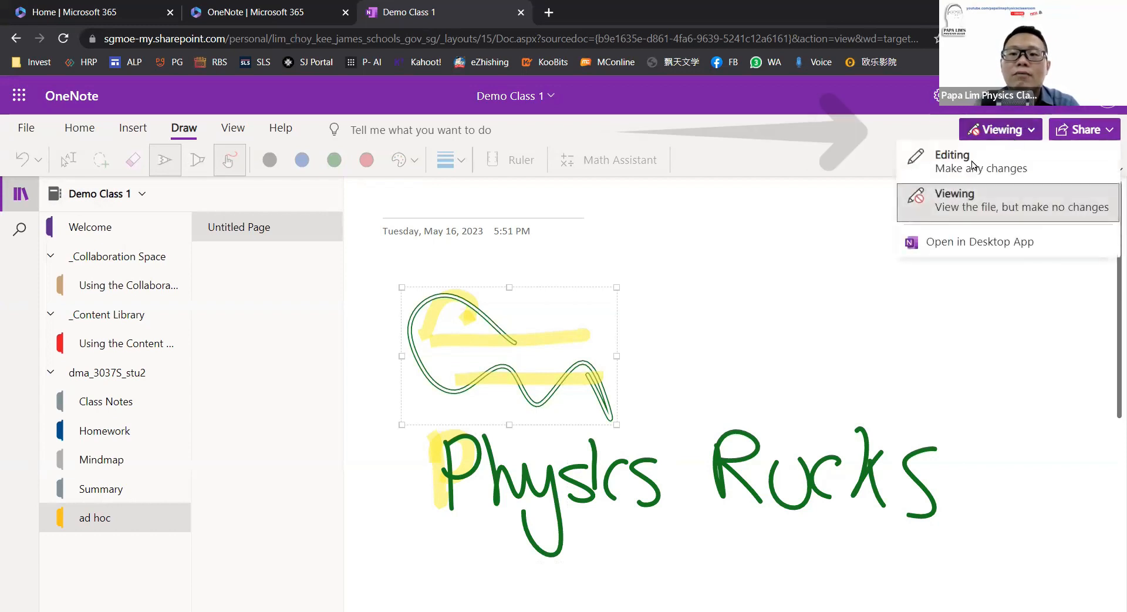
left_click(990, 169)
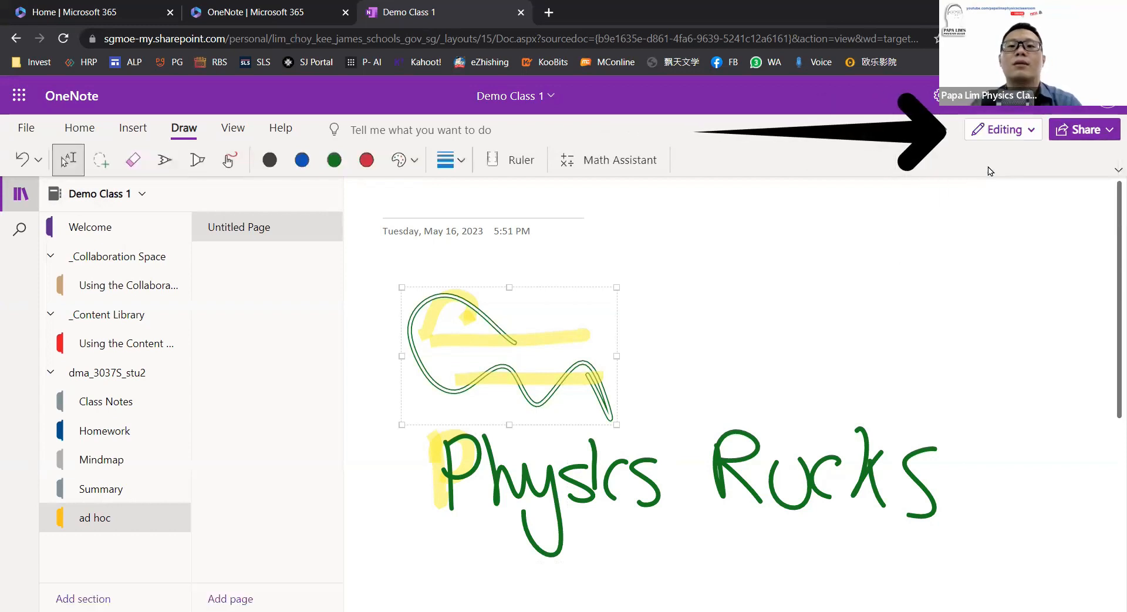
left_click(861, 352)
left_click_drag(605, 405, 750, 352)
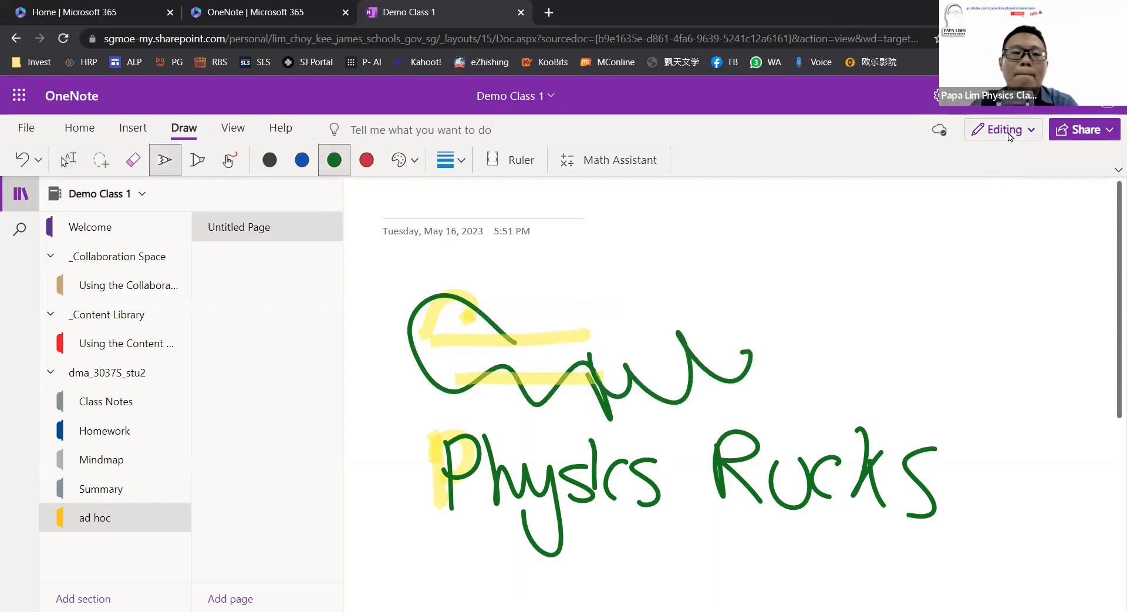
Open the Summary section's demo page, draw green tick marks across the graph's x-axis, and write 2, 4 and 6 beneath the positive side
left_click(105, 496)
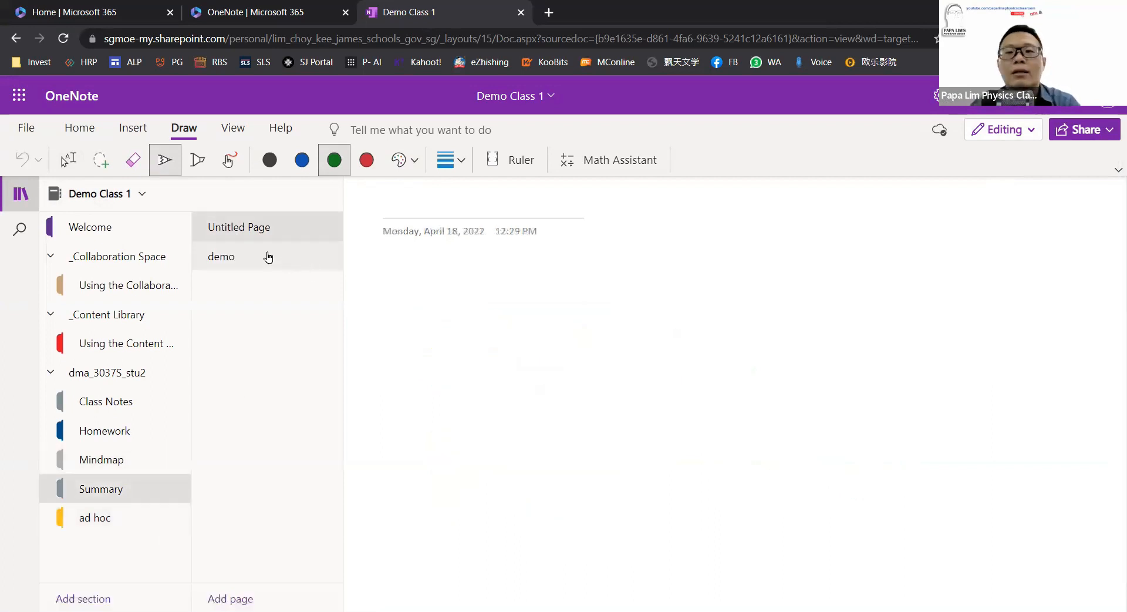
left_click(269, 257)
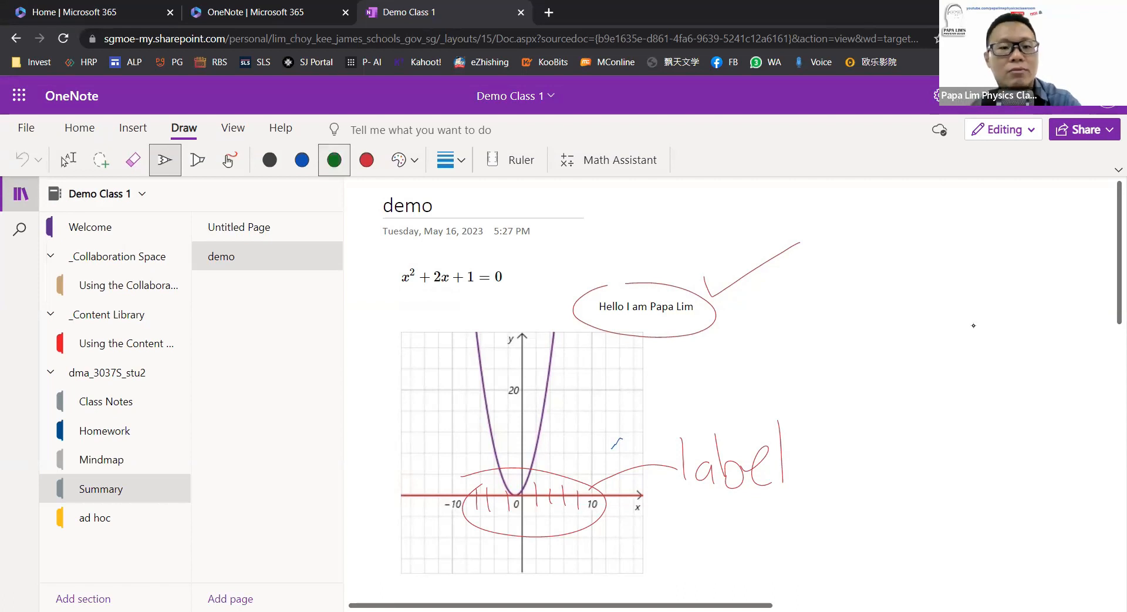
left_click_drag(451, 481, 456, 524)
mouse_move(466, 476)
left_mouse_down()
mouse_move(470, 520)
mouse_move(498, 522)
left_mouse_up()
left_click_drag(509, 478, 512, 521)
left_click_drag(533, 476, 533, 516)
left_click_drag(552, 476, 562, 512)
left_click_drag(573, 472, 566, 527)
mouse_move(561, 517)
left_mouse_down()
mouse_move(562, 548)
mouse_move(575, 533)
left_mouse_up()
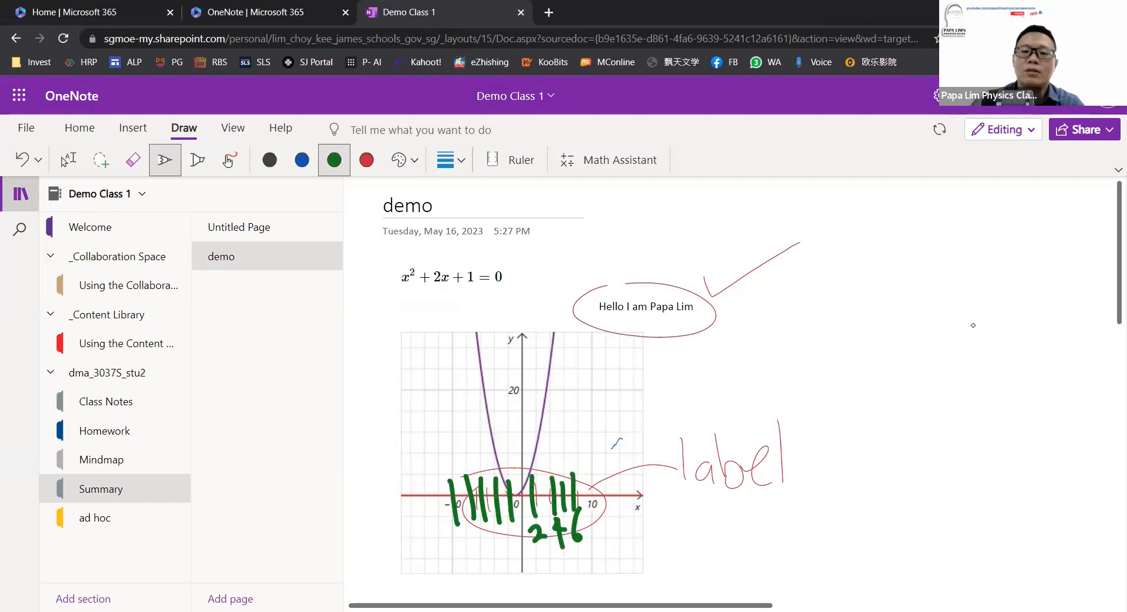
Examine the green tick marks and the red "label" annotation on the graph at different zoom levels
scroll(973, 324, "up", 3)
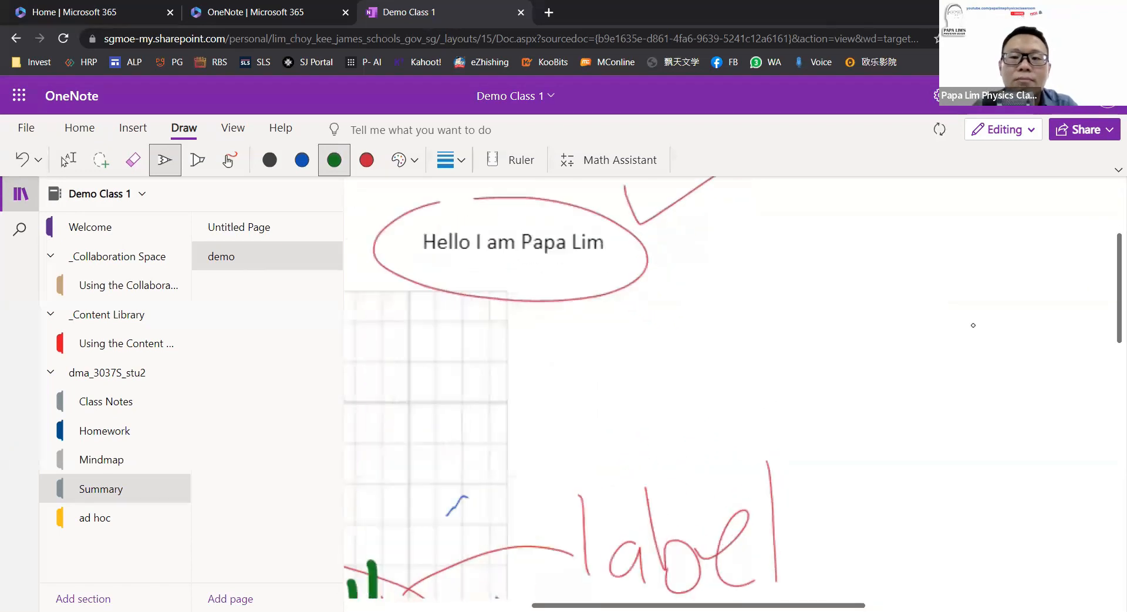
scroll(973, 325, "down", 2)
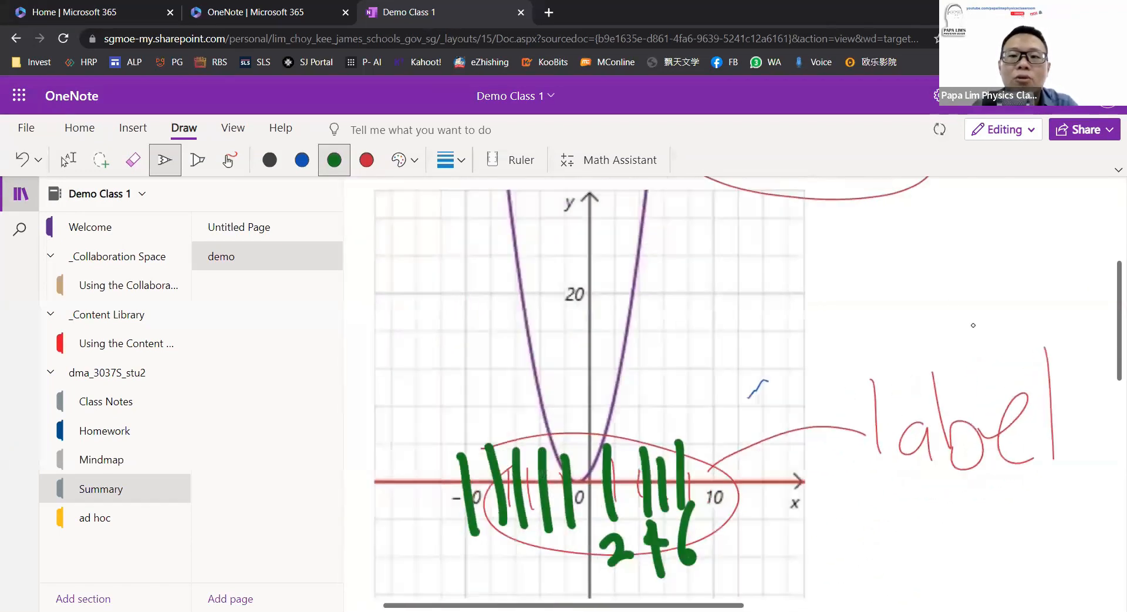
scroll(973, 325, "up", 2)
scroll(973, 325, "down", 3)
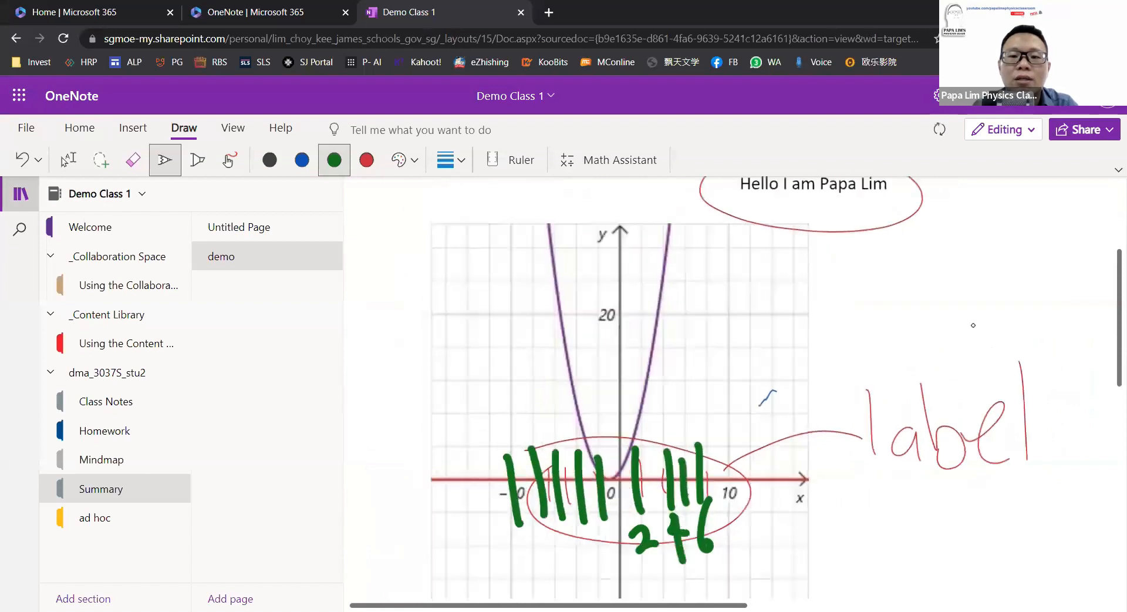
scroll(973, 325, "up", 1)
scroll(973, 325, "up", 2)
scroll(972, 324, "down", 1)
scroll(973, 324, "up", 1)
scroll(973, 325, "down", 3)
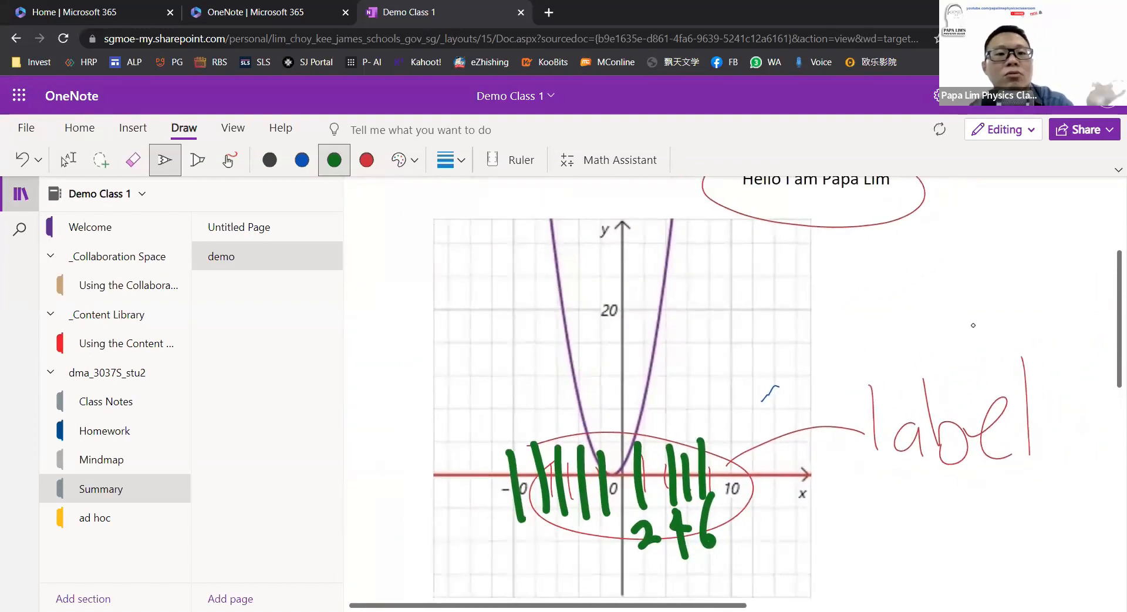
Handwrite 2, 4, 6 and 8 in green beneath the tick marks on the negative side of the x-axis
left_click(451, 160)
left_click(482, 228)
mouse_move(485, 539)
left_mouse_down()
mouse_move(519, 558)
mouse_move(549, 549)
mouse_move(552, 566)
left_mouse_up()
mouse_move(581, 527)
left_mouse_down()
mouse_move(568, 543)
mouse_move(578, 549)
left_mouse_up()
left_click_drag(584, 541, 601, 537)
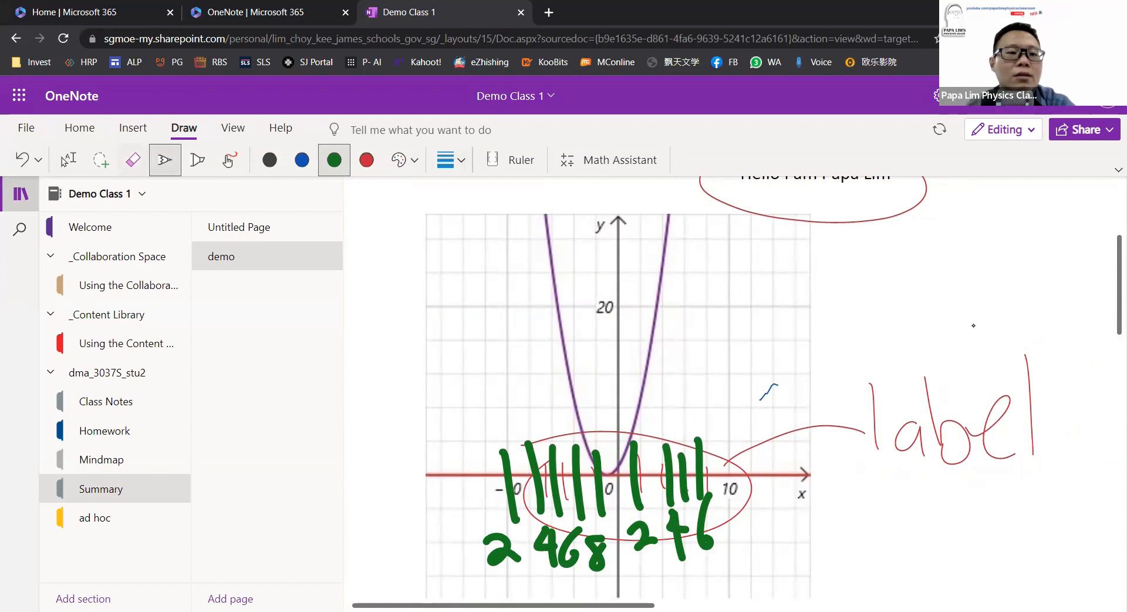
Erase the green numbers beneath the x-axis and the red circle around the tick marks
left_click(133, 160)
mouse_move(744, 519)
left_mouse_down()
mouse_move(719, 533)
mouse_move(553, 555)
mouse_move(499, 548)
left_mouse_up()
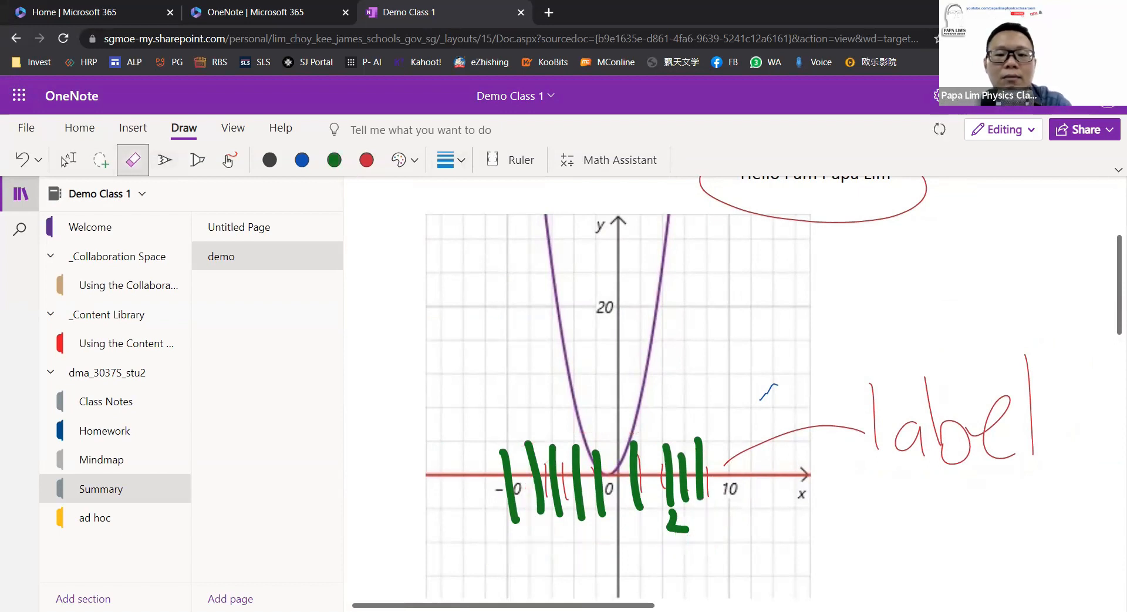
left_click_drag(668, 527, 688, 520)
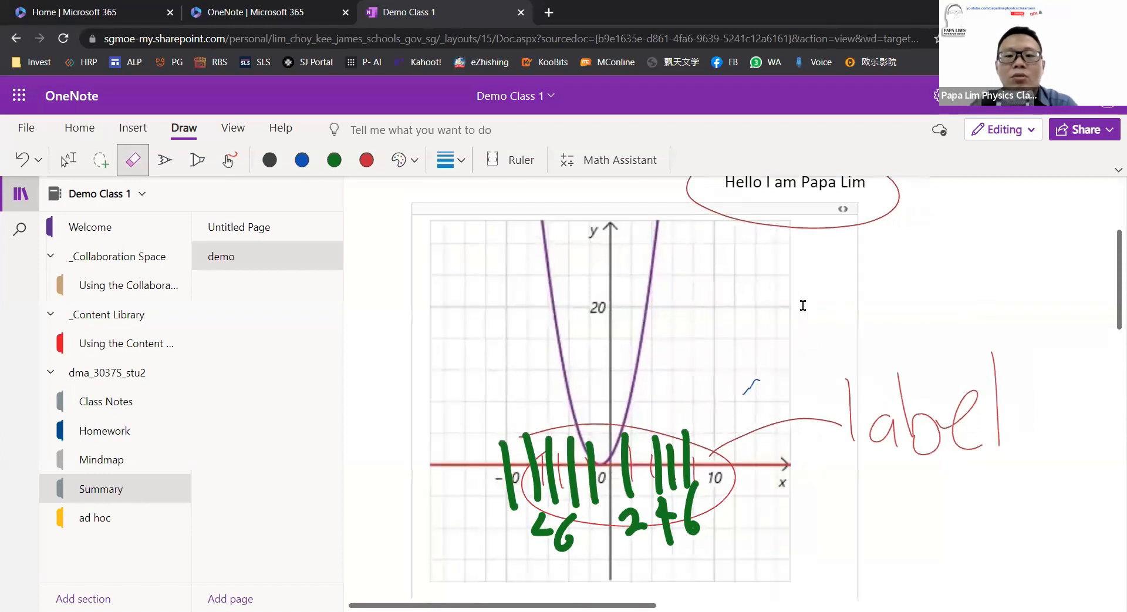
Handwrite "mark wrongly" in green beneath the red "label" annotation and add a simple frowning face after it
scroll(803, 305, "down", 4)
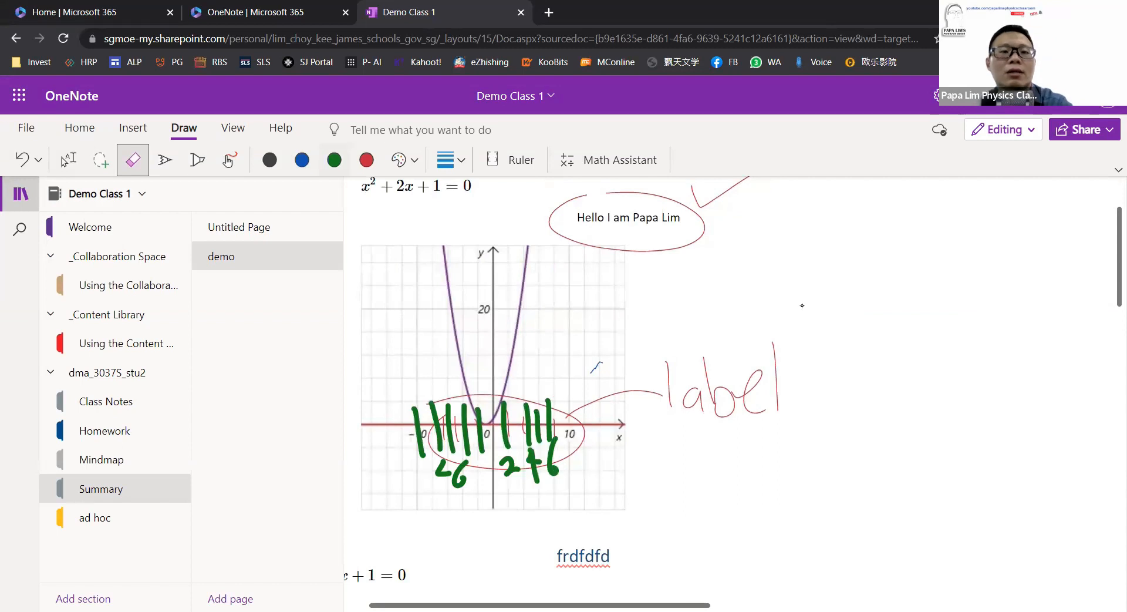
mouse_move(695, 456)
left_mouse_down()
mouse_move(703, 496)
mouse_move(767, 498)
mouse_move(825, 461)
mouse_move(935, 461)
mouse_move(925, 522)
left_mouse_up()
left_click_drag(927, 479, 928, 414)
mouse_move(945, 437)
left_mouse_down()
mouse_move(978, 470)
mouse_move(998, 546)
left_mouse_up()
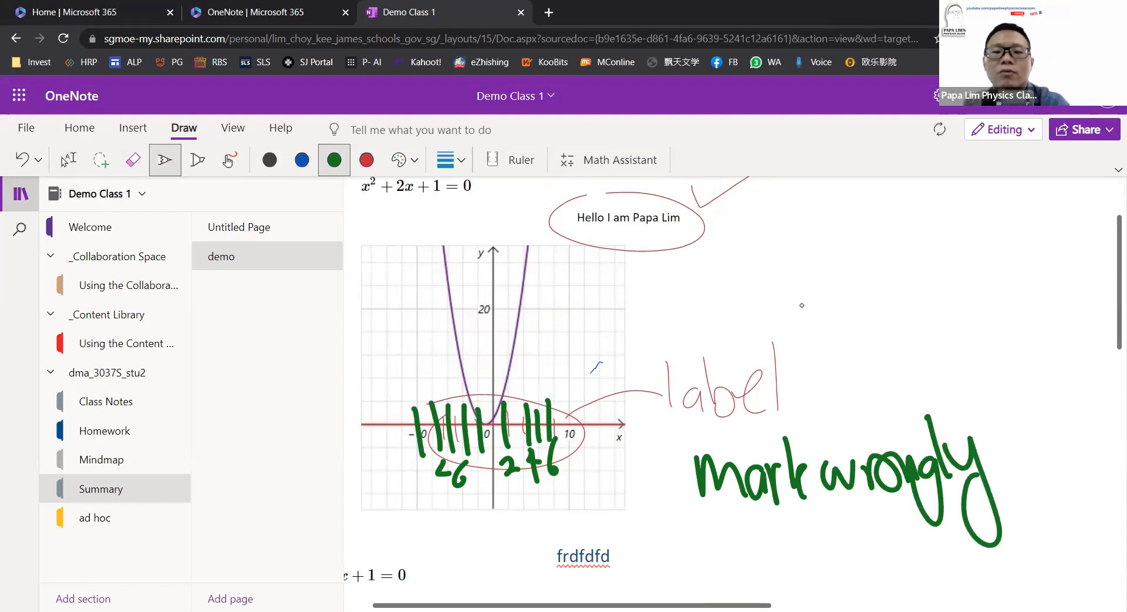
mouse_move(1002, 428)
left_mouse_down()
mouse_move(1007, 444)
mouse_move(1026, 426)
mouse_move(1074, 440)
mouse_move(1034, 502)
left_mouse_up()
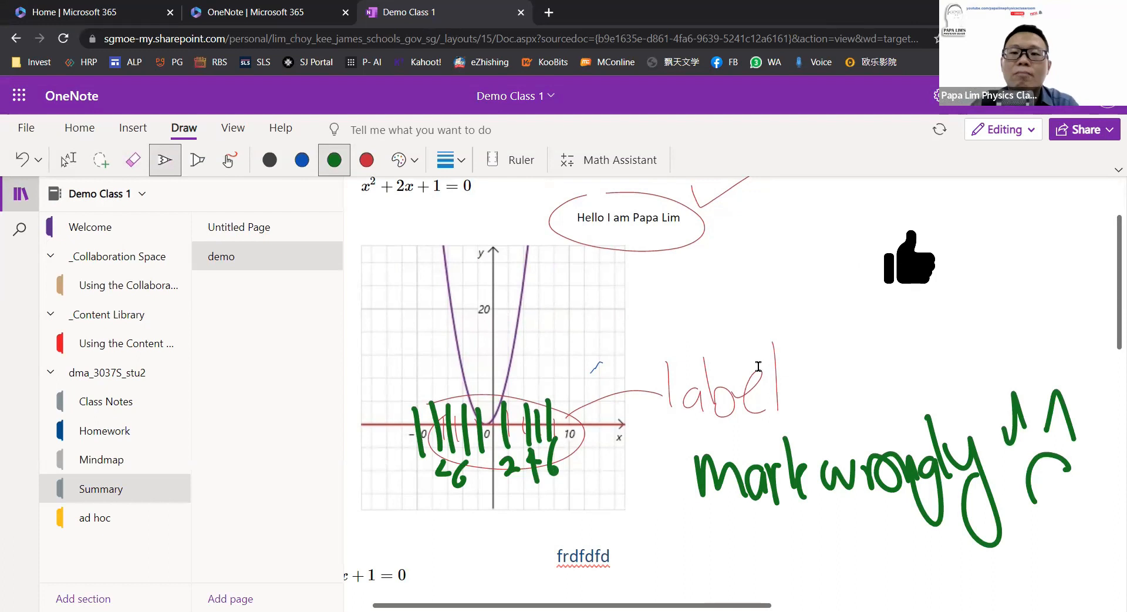
Open the Mindmap section and handwrite a circled "Heat" in green in the middle of its blank page
left_click(232, 240)
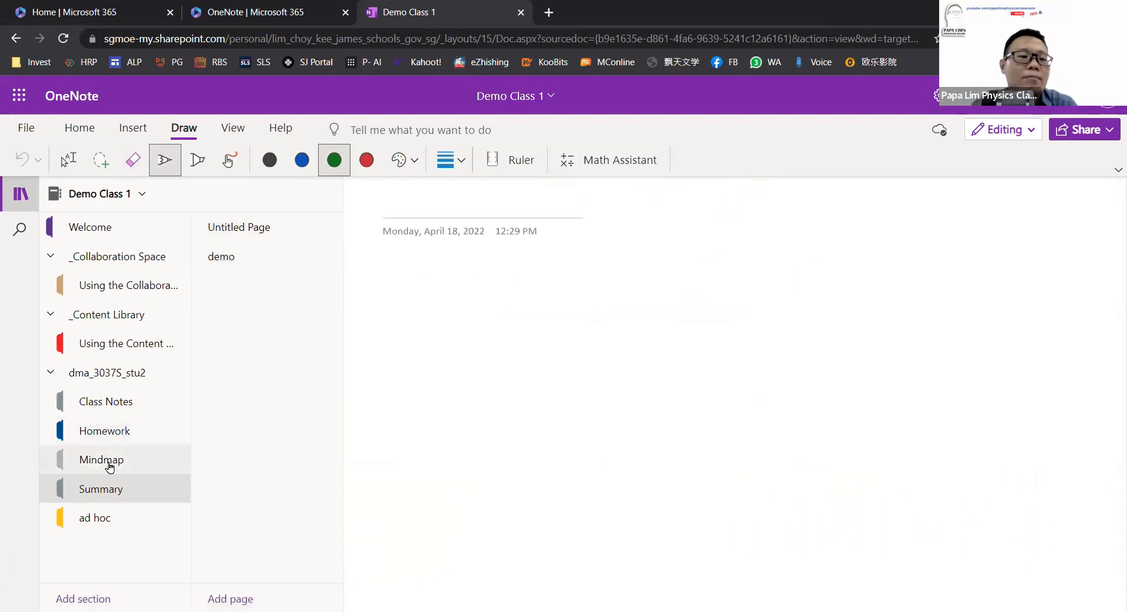
left_click(108, 464)
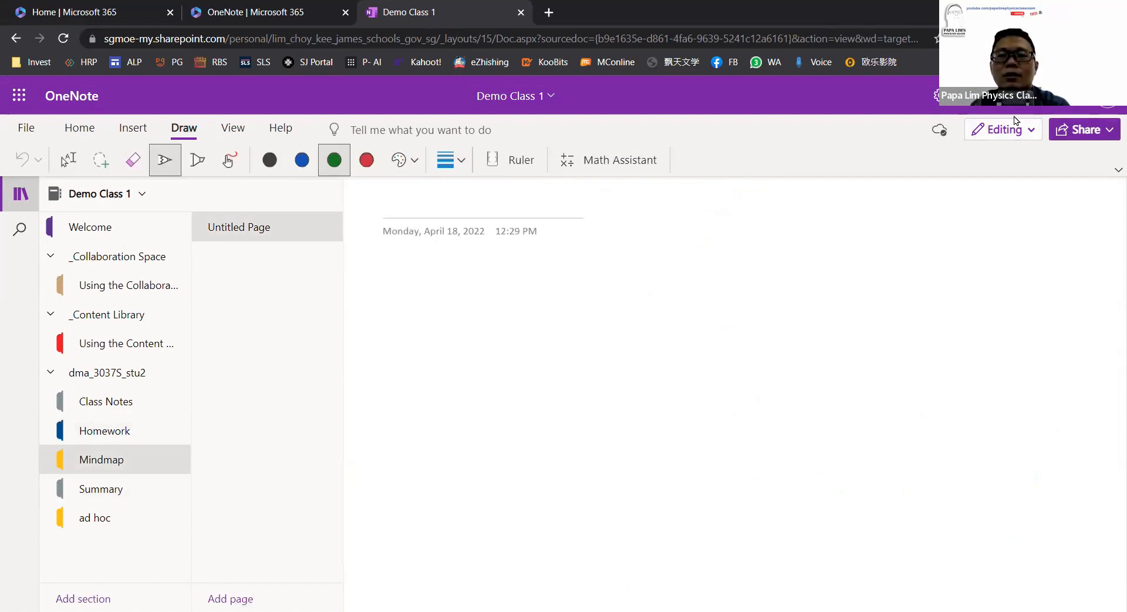
mouse_move(584, 403)
left_mouse_down()
mouse_move(616, 512)
mouse_move(590, 380)
mouse_move(602, 463)
left_mouse_up()
mouse_move(605, 447)
left_mouse_down()
mouse_move(624, 429)
mouse_move(629, 468)
left_mouse_up()
mouse_move(635, 449)
left_mouse_down()
mouse_move(679, 458)
mouse_move(710, 420)
left_mouse_up()
left_click_drag(692, 405, 697, 458)
Draw four green branches outward from the "Heat" circle: upper left, upper right, right and lower left
left_click_drag(581, 401, 465, 337)
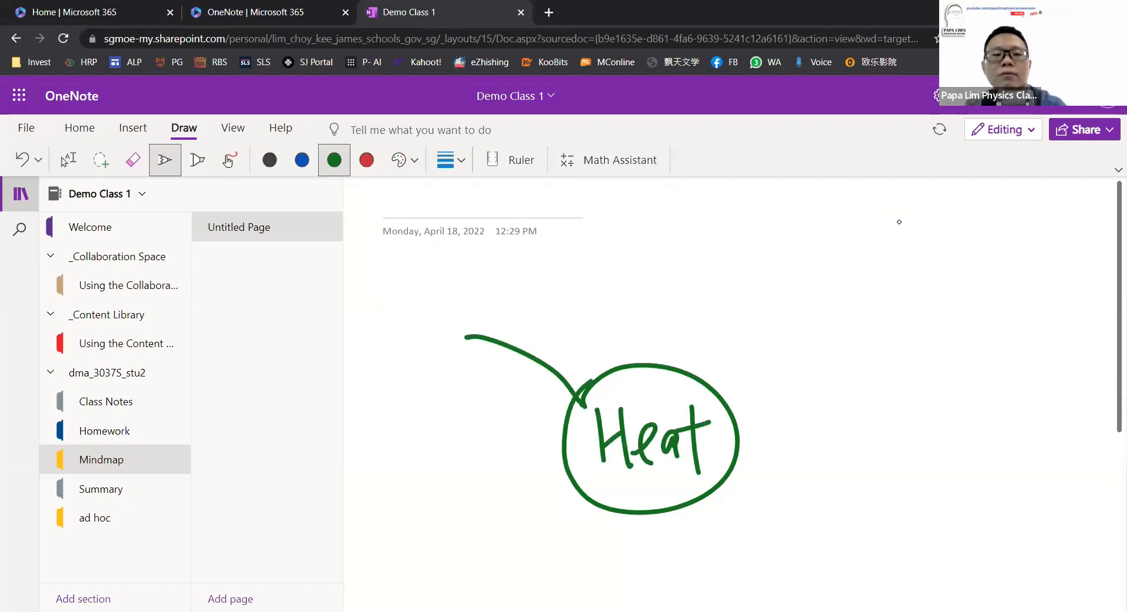
left_click_drag(667, 369, 745, 273)
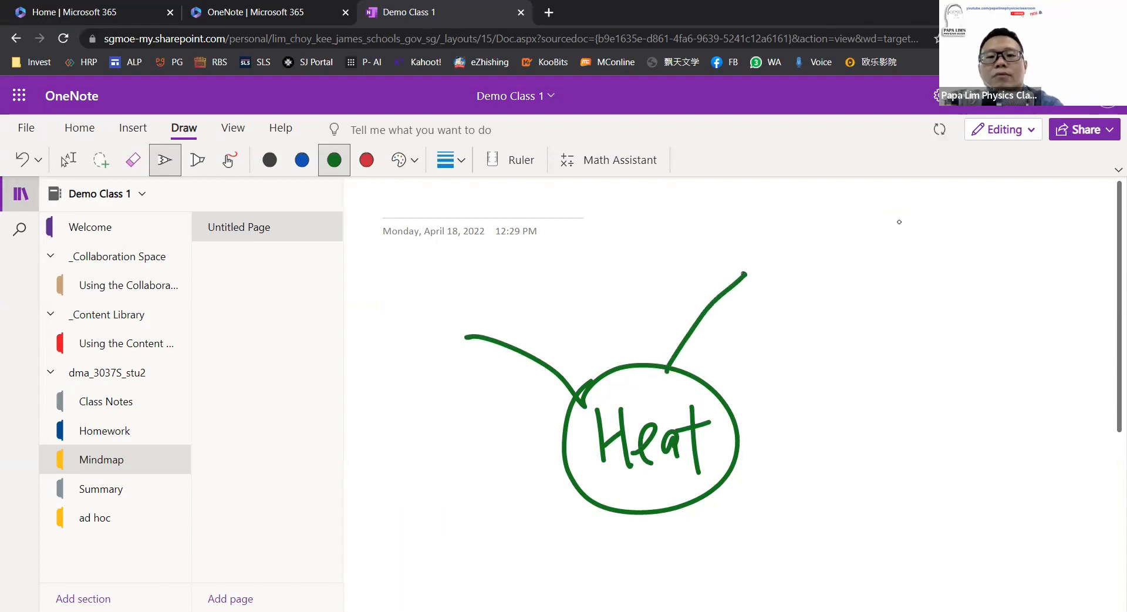
left_click_drag(737, 457, 917, 482)
left_click_drag(596, 504, 556, 564)
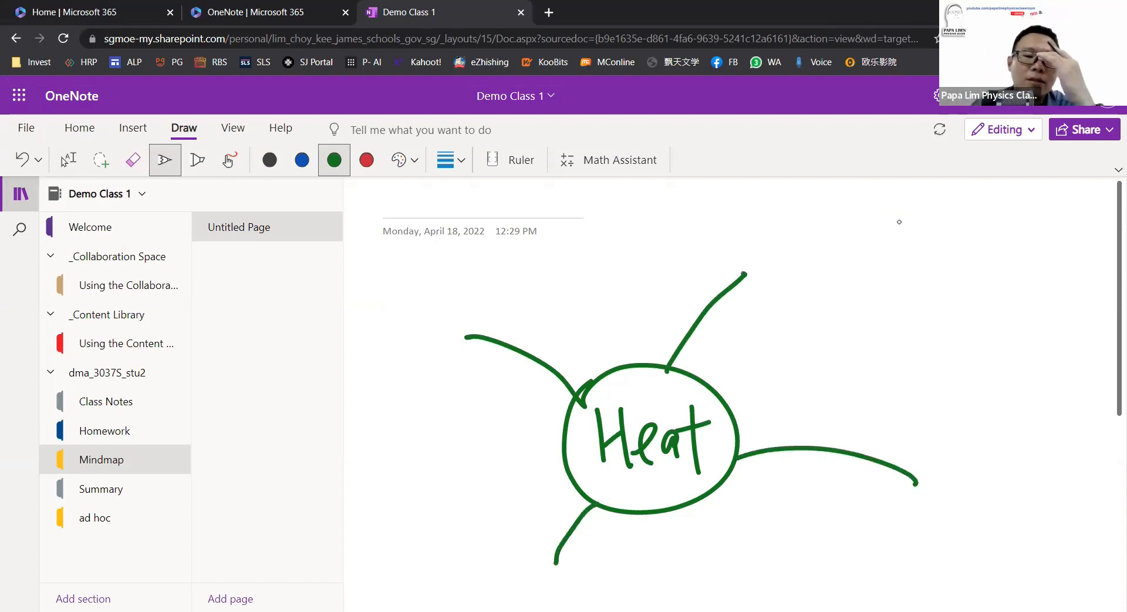
Handwrite "conduction" in green at the end of the lower-left branch
mouse_move(517, 568)
left_mouse_down()
mouse_move(499, 590)
mouse_move(531, 572)
mouse_move(551, 591)
left_mouse_up()
left_click_drag(573, 572, 563, 590)
left_click_drag(581, 543, 574, 590)
mouse_move(587, 563)
left_mouse_down()
mouse_move(584, 589)
mouse_move(611, 587)
left_mouse_up()
left_click_drag(616, 578, 632, 584)
left_click_drag(634, 523, 640, 554)
mouse_move(629, 556)
left_mouse_down()
mouse_move(660, 549)
mouse_move(646, 589)
left_mouse_up()
left_click_drag(657, 546, 661, 577)
mouse_move(673, 558)
left_mouse_down()
mouse_move(678, 578)
mouse_move(703, 572)
mouse_move(710, 589)
left_mouse_up()
Handwrite "convection" in green at the end of the right branch and "Radiation" above the upper-right branch
mouse_move(950, 459)
left_mouse_down()
mouse_move(939, 518)
mouse_move(989, 464)
left_mouse_up()
mouse_move(974, 504)
left_mouse_down()
mouse_move(1016, 452)
mouse_move(1047, 449)
mouse_move(1056, 487)
left_mouse_up()
mouse_move(1039, 449)
left_mouse_down()
mouse_move(1070, 435)
mouse_move(1075, 479)
mouse_move(1109, 452)
left_mouse_up()
mouse_move(686, 246)
left_mouse_down()
mouse_move(703, 285)
mouse_move(745, 275)
left_mouse_up()
mouse_move(785, 238)
left_mouse_down()
mouse_move(798, 267)
mouse_move(840, 273)
mouse_move(883, 232)
mouse_move(878, 258)
mouse_move(907, 251)
mouse_move(936, 272)
left_mouse_up()
scroll(793, 251, "down", 2)
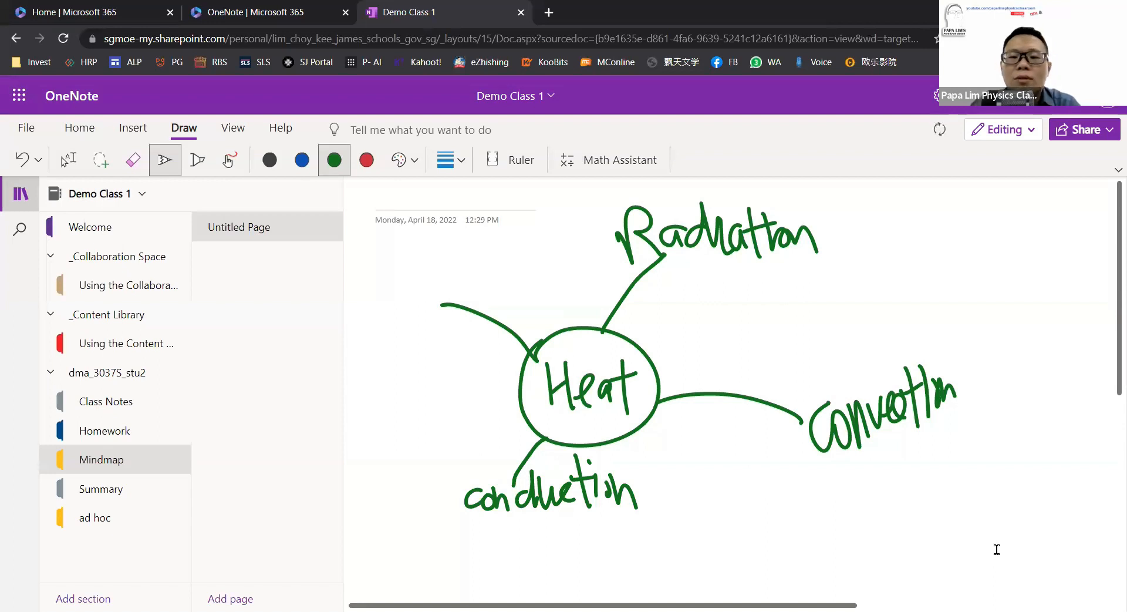
Select the whole handwritten mind map and move it lower and further left on the page
left_click(704, 337)
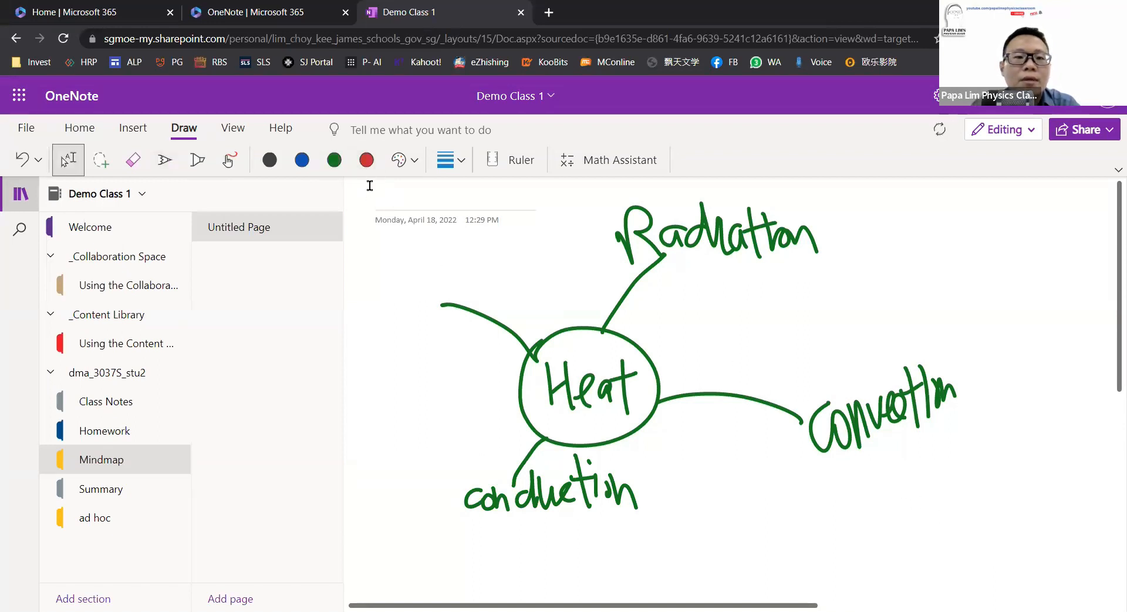
mouse_move(352, 223)
left_mouse_down()
mouse_move(764, 249)
mouse_move(1009, 487)
mouse_move(994, 567)
left_mouse_up()
mouse_move(755, 227)
left_mouse_down()
mouse_move(704, 272)
mouse_move(668, 338)
left_mouse_up()
scroll(587, 273, "down", 2)
scroll(654, 323, "up", 2)
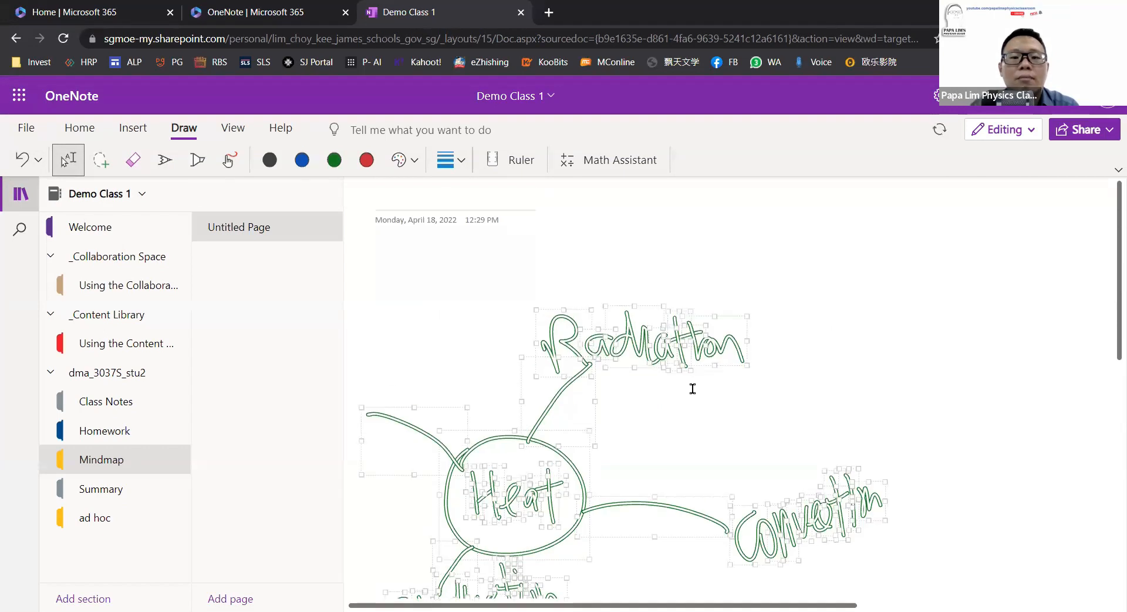
left_click(845, 367)
Select the handwritten word "Radiation", move it left along the top of its branch, and recolor it red
mouse_move(510, 297)
left_mouse_down()
mouse_move(679, 385)
mouse_move(790, 389)
mouse_move(759, 373)
mouse_move(774, 381)
left_mouse_up()
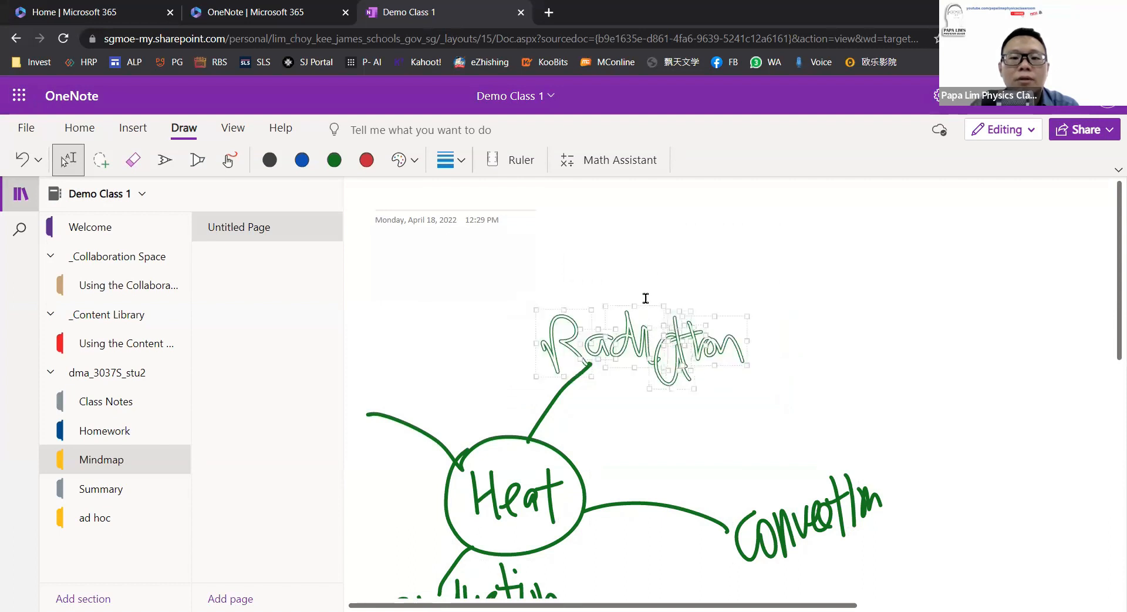
mouse_move(702, 317)
left_mouse_down()
mouse_move(659, 287)
mouse_move(587, 290)
mouse_move(588, 308)
mouse_move(616, 323)
left_mouse_up()
left_click(366, 160)
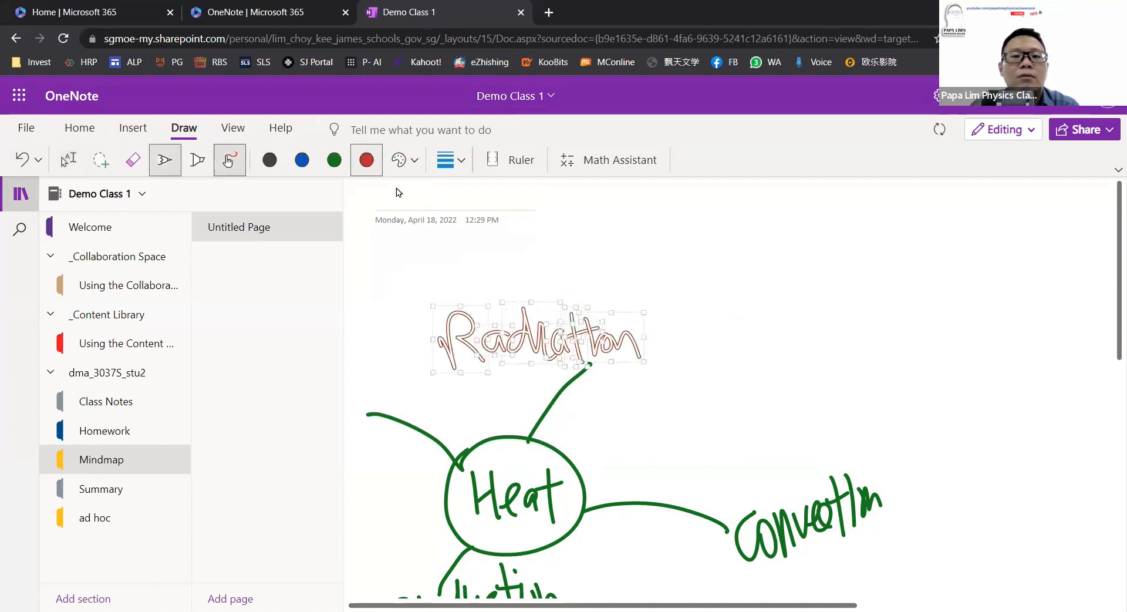
left_click(871, 377)
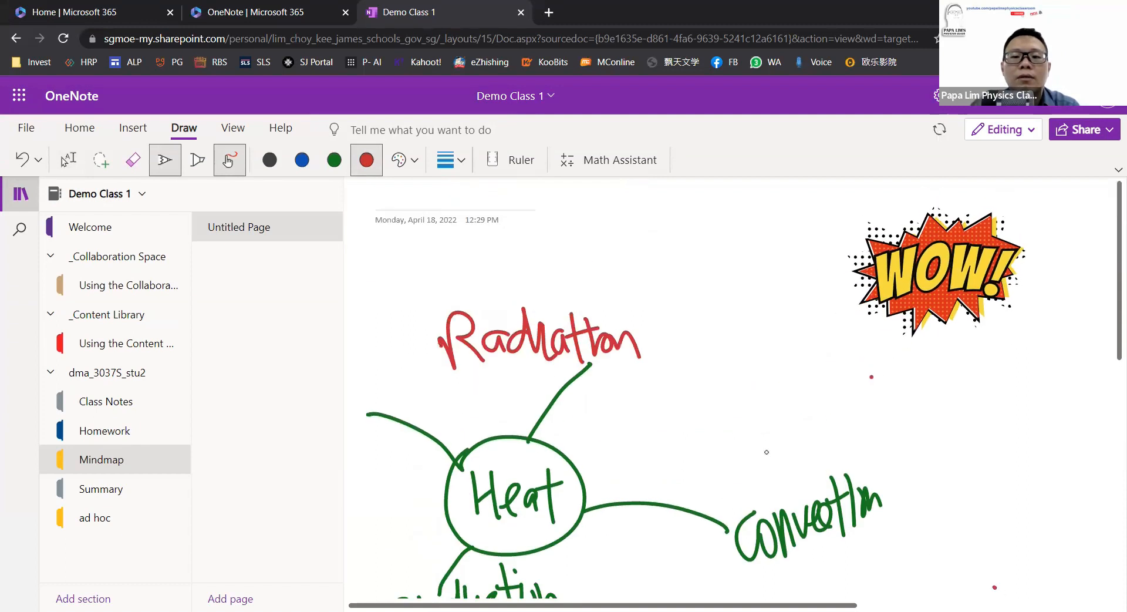
left_click_drag(996, 588, 713, 430)
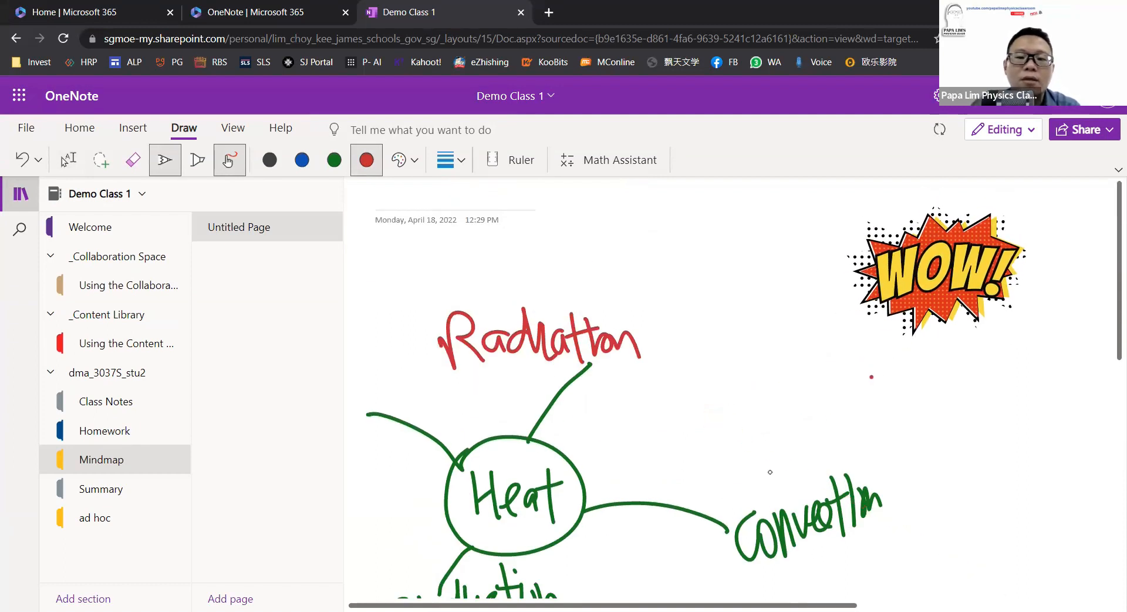
Select the handwritten word "convection", stretch its last letter to the right, and recolor the word black
left_click(70, 153)
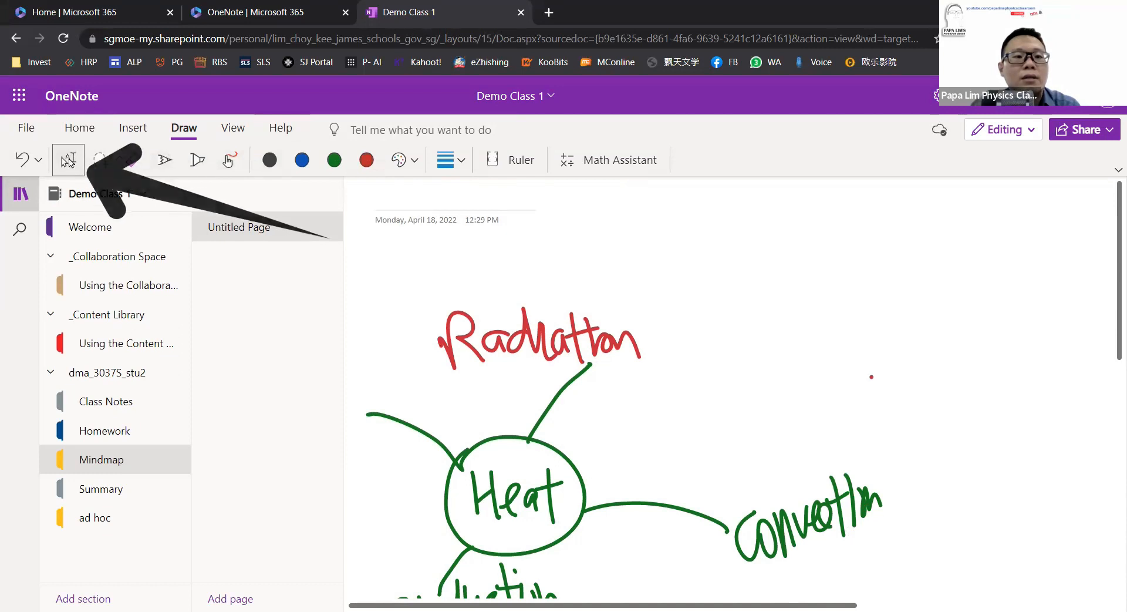
scroll(556, 302, "down", 2)
scroll(557, 301, "down", 2)
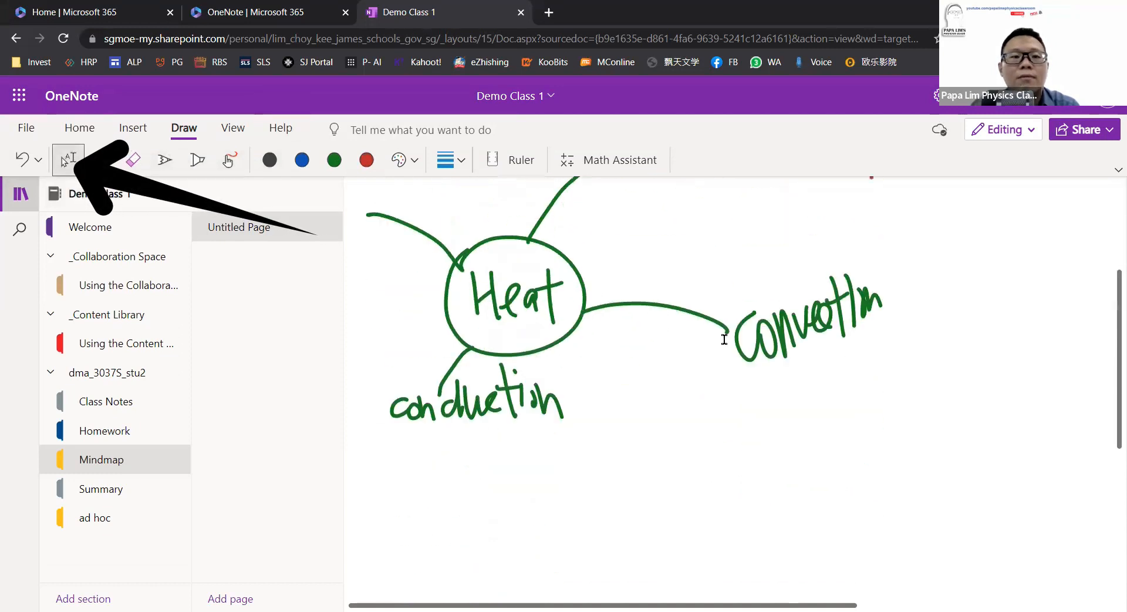
scroll(730, 340, "up", 1)
mouse_move(897, 442)
left_mouse_down()
mouse_move(830, 352)
mouse_move(727, 282)
left_mouse_up()
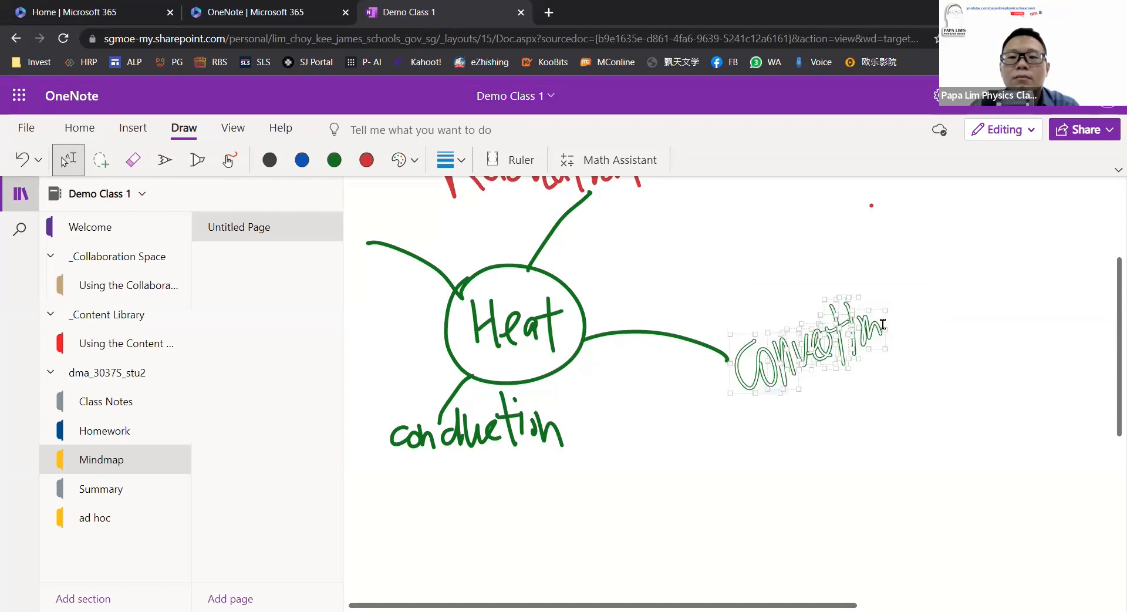
mouse_move(900, 327)
left_mouse_down()
mouse_move(962, 327)
mouse_move(920, 326)
left_mouse_up()
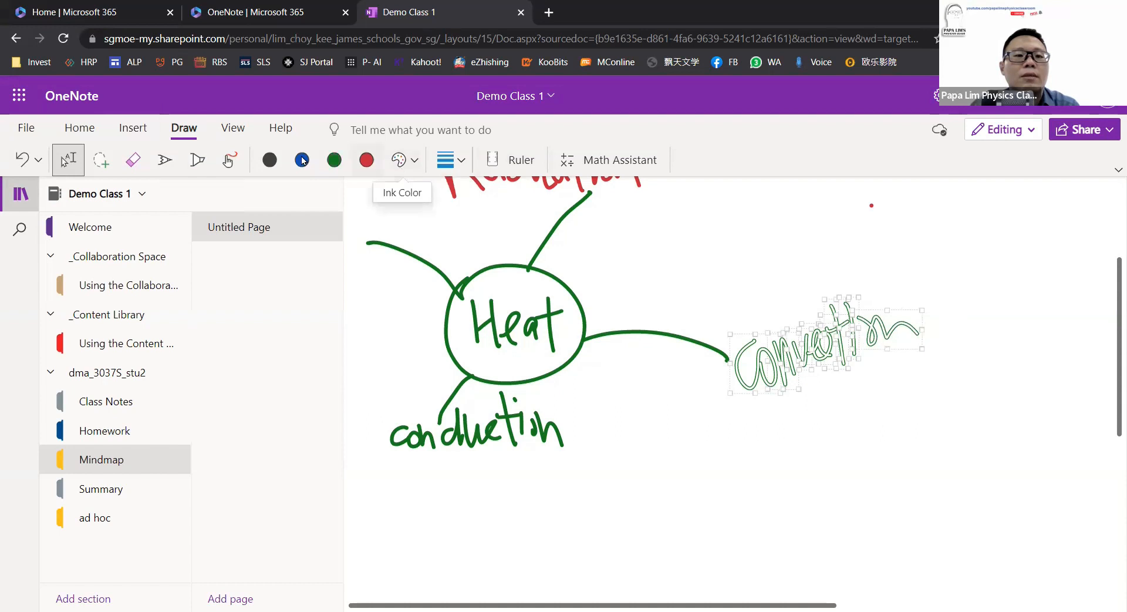
left_click(270, 162)
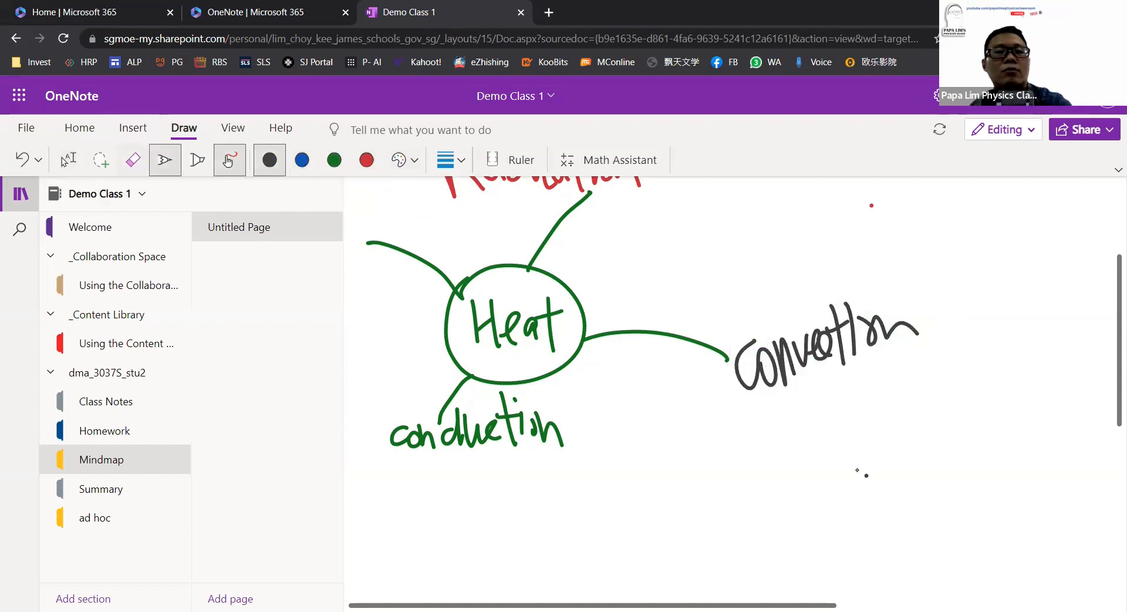
Erase the black handwritten word "convection" at the end of the right branch
left_click(132, 159)
left_click_drag(739, 365, 909, 330)
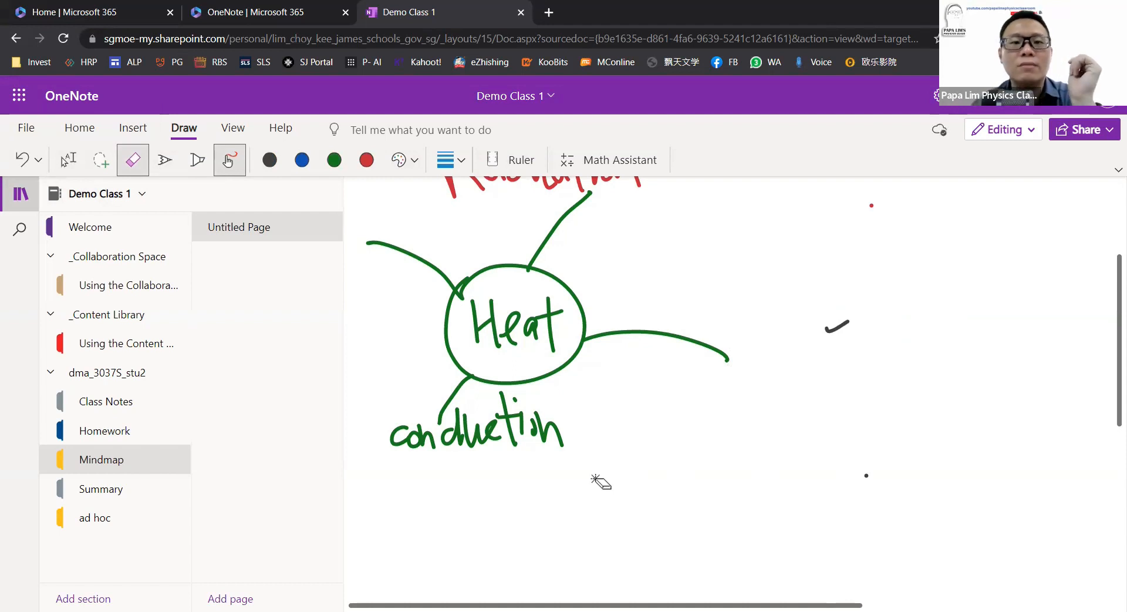
Open the Class Notes section and add a new untitled page to it
left_click(135, 404)
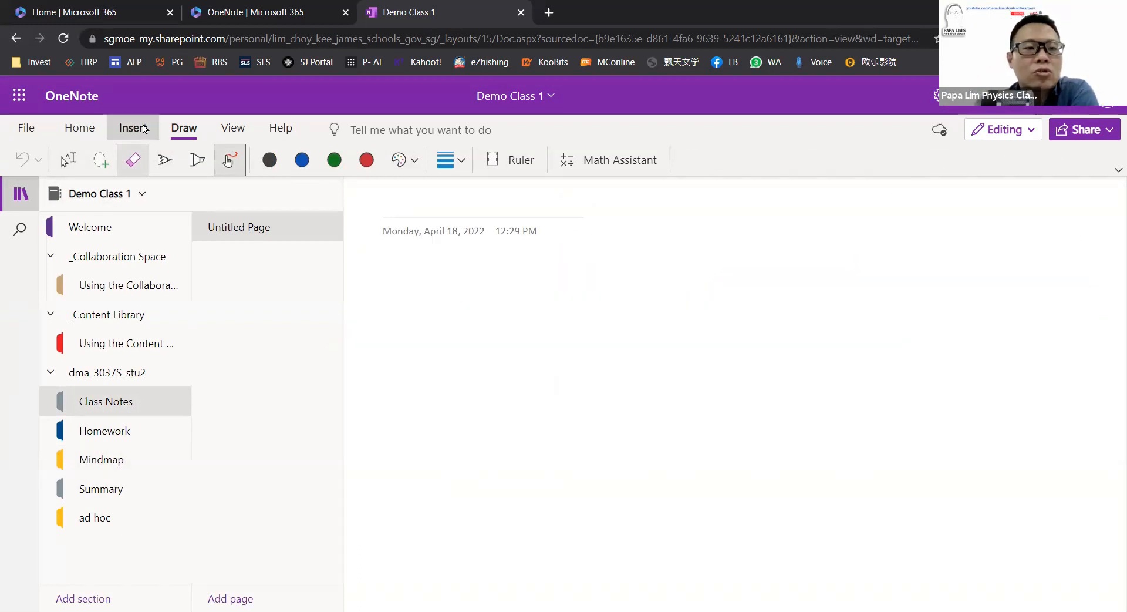
left_click(140, 128)
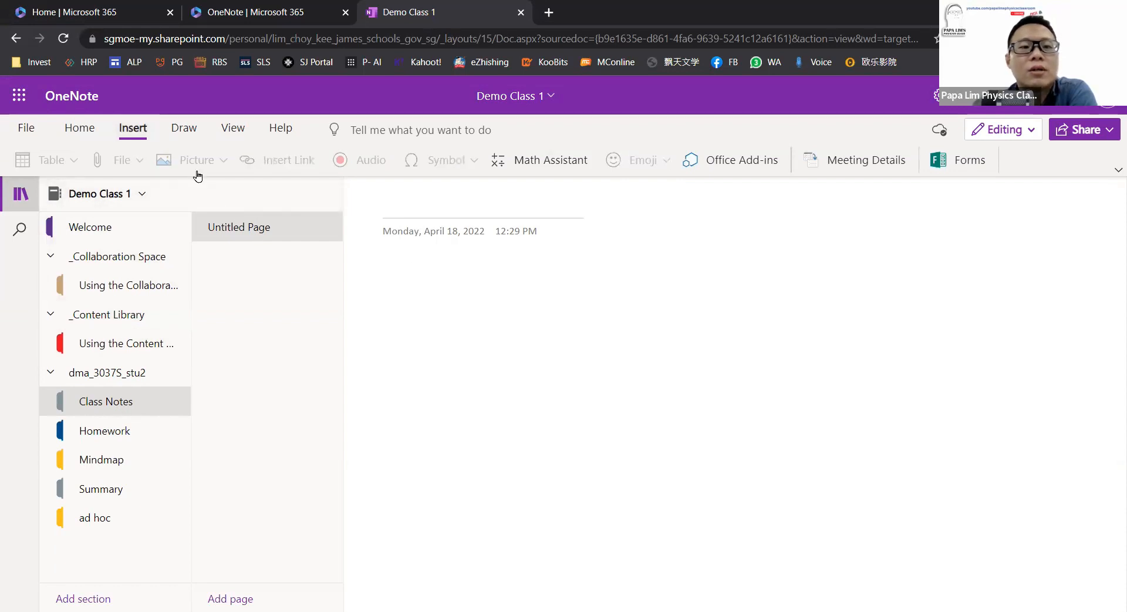
left_click(183, 128)
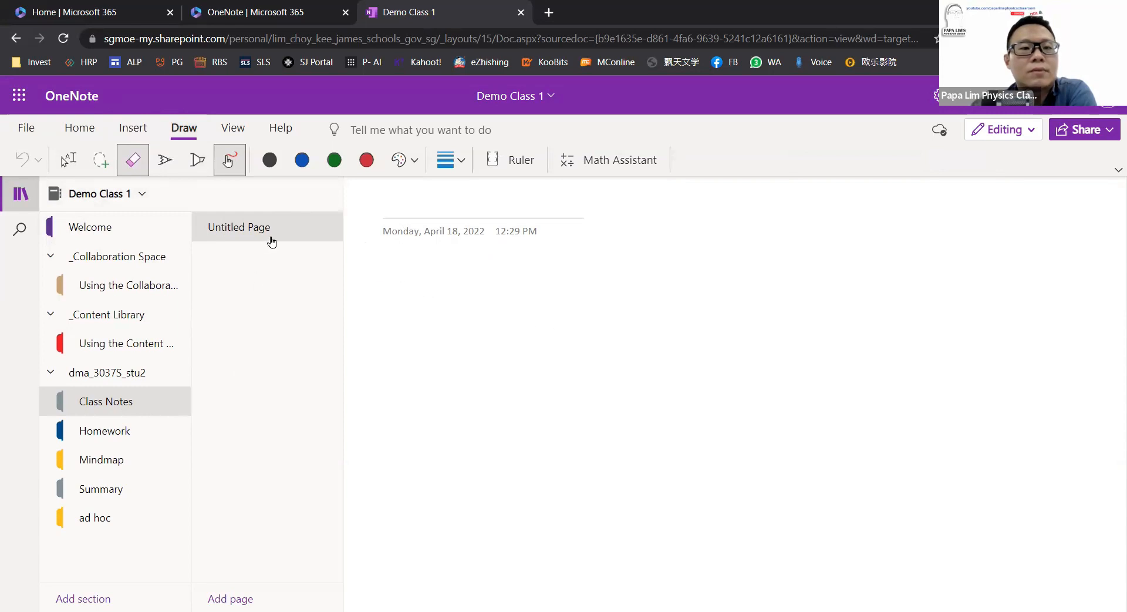
left_click(243, 597)
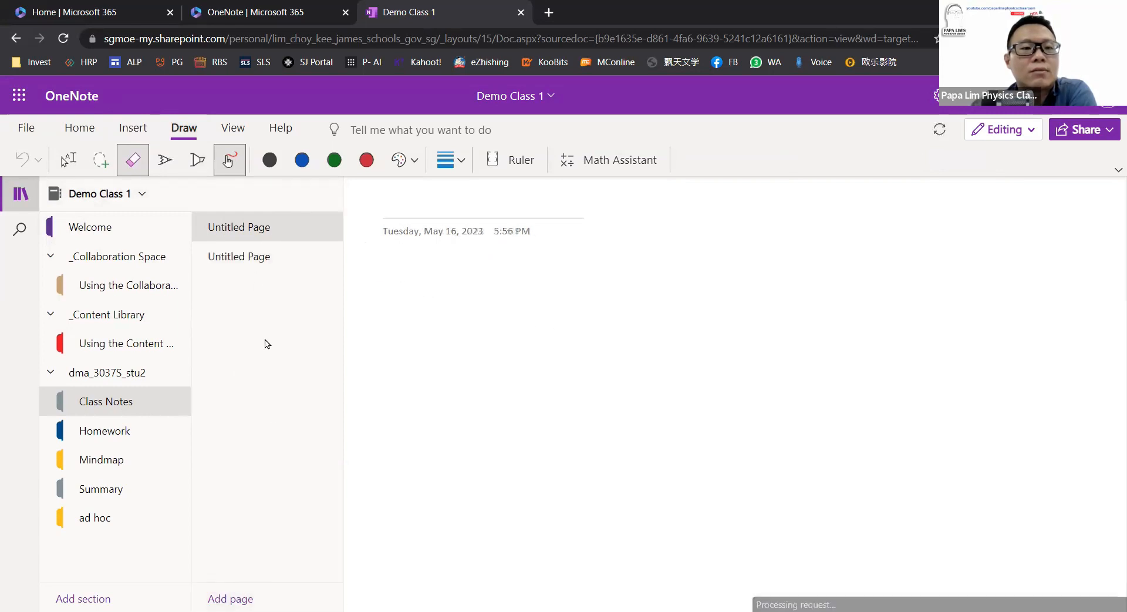
Insert the PDF "= CPB Handbook (5th Edition) - Final (edited TPSS) 1" as a file printout on the Mindmap page
left_click(132, 128)
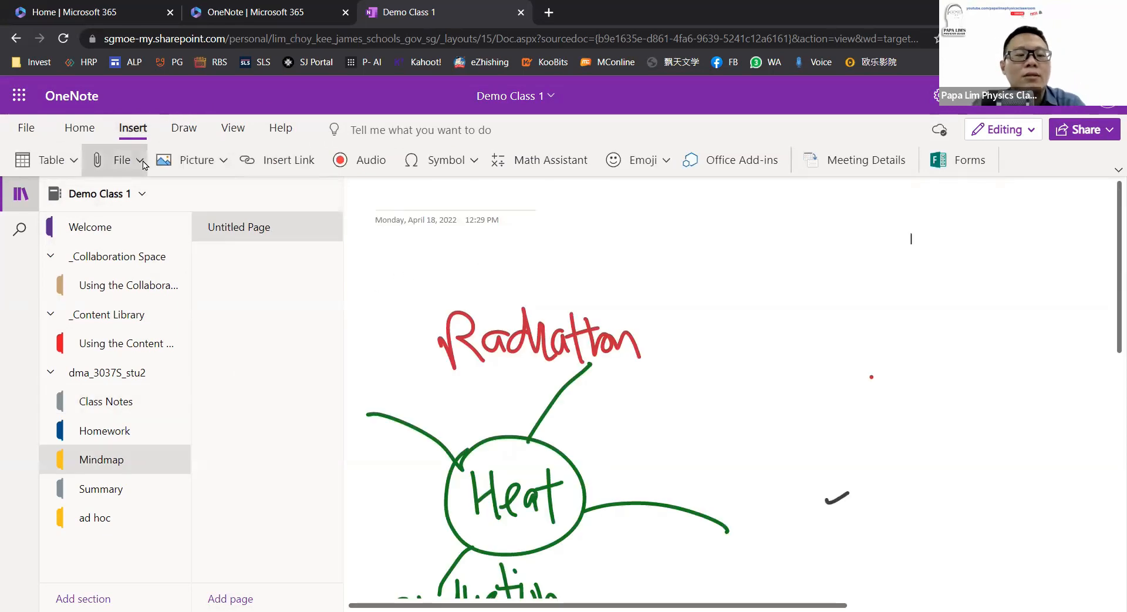
left_click(122, 159)
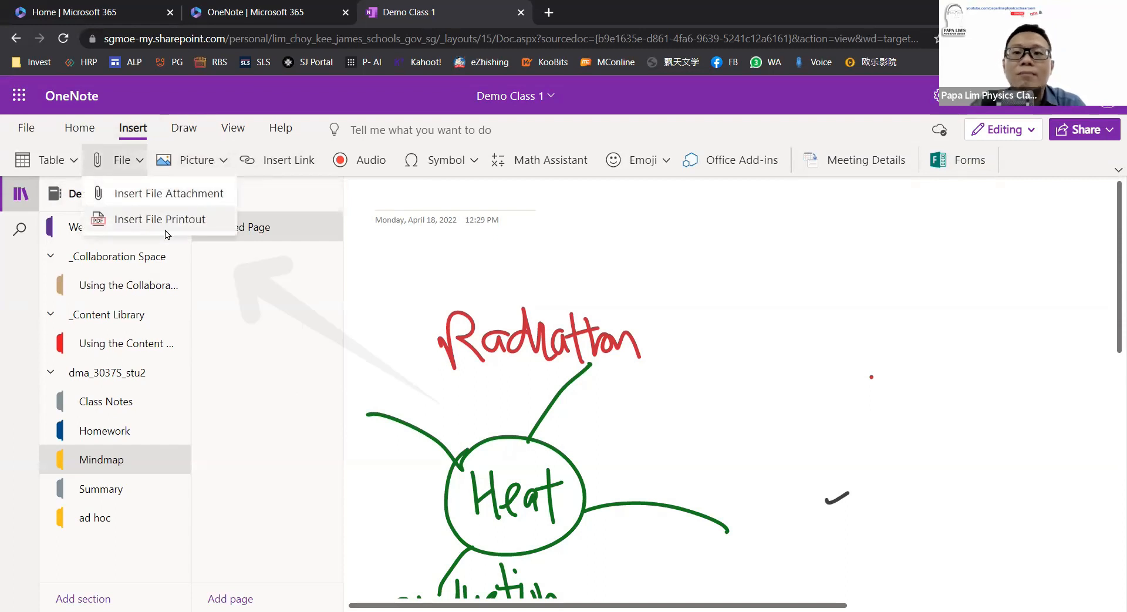
left_click(135, 219)
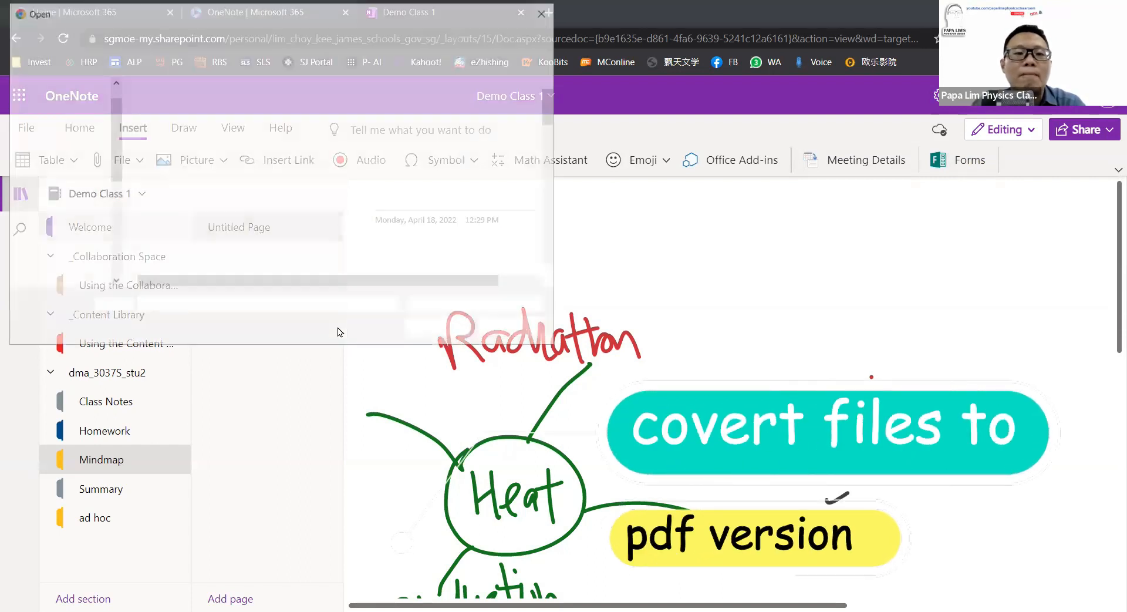
scroll(227, 189, "down", 5)
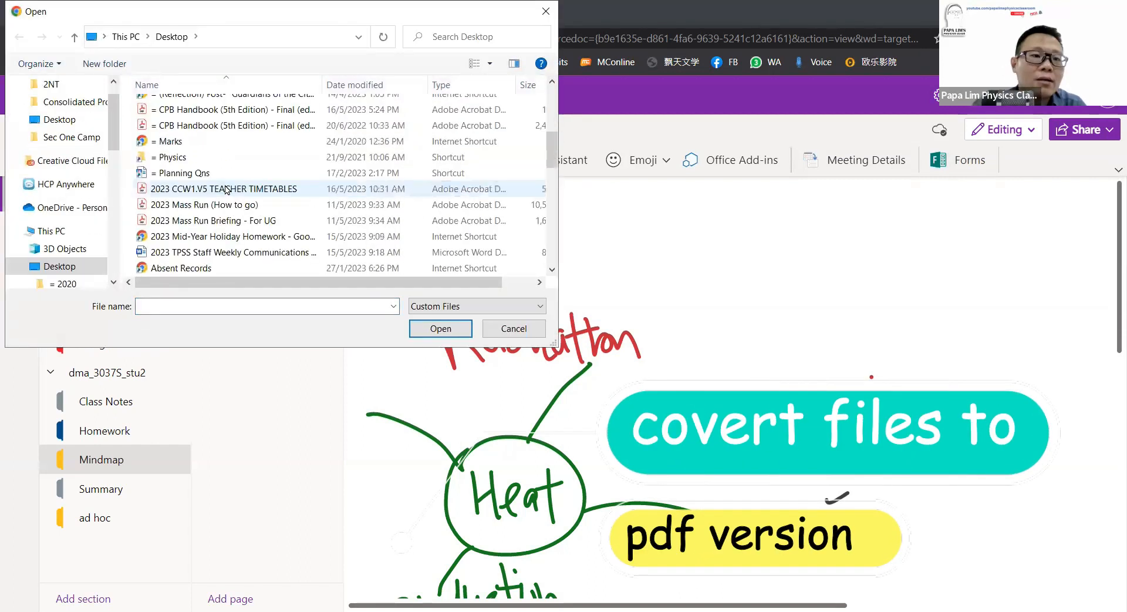
scroll(246, 209, "up", 2)
double_click(261, 219)
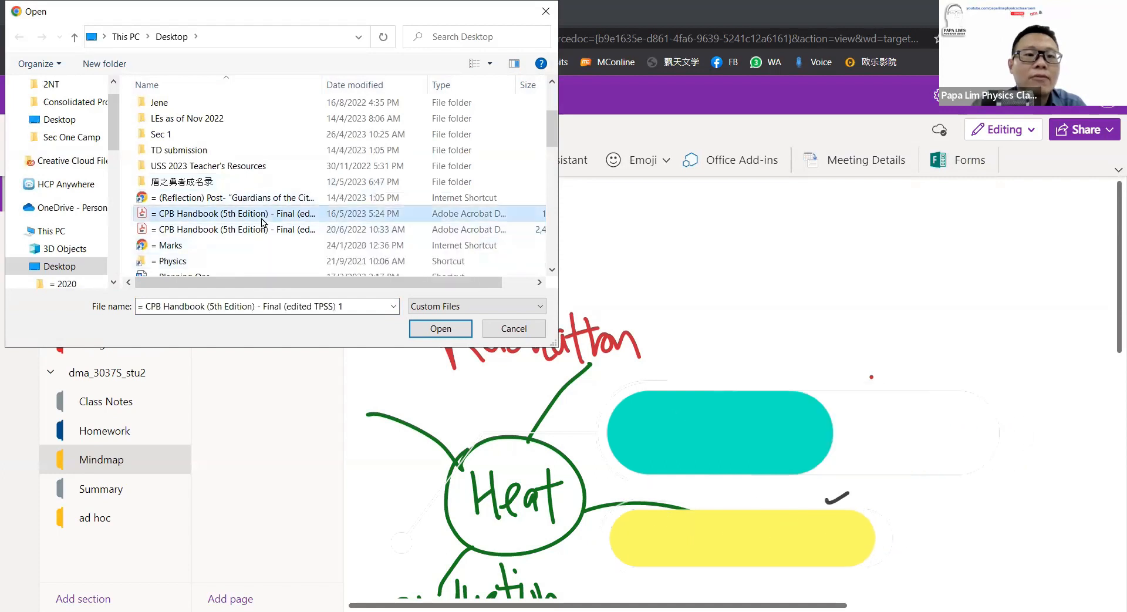
left_click(597, 462)
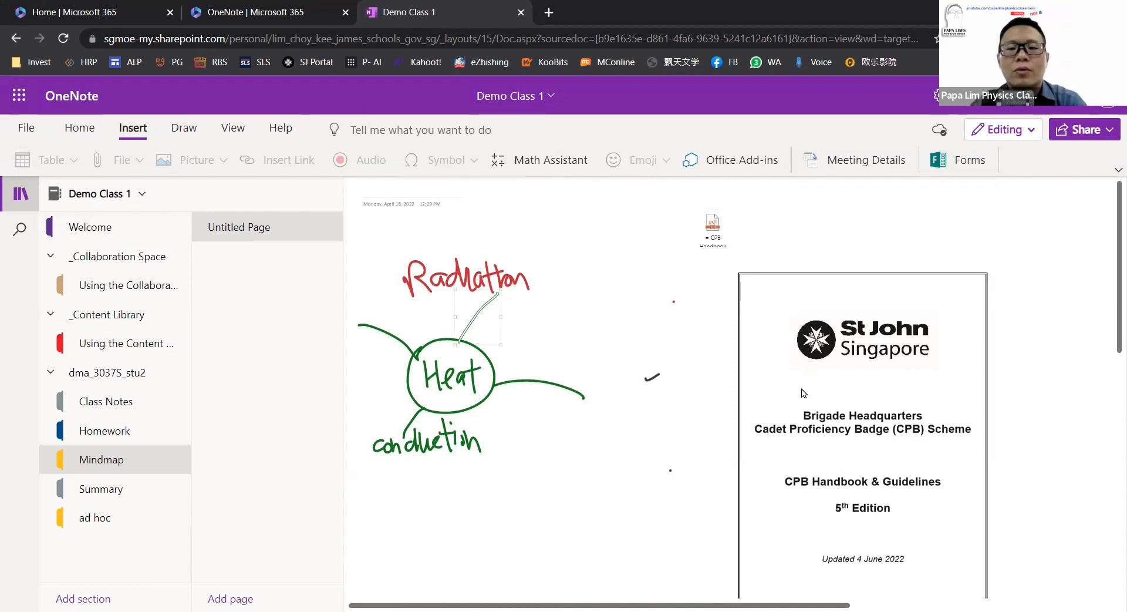
Highlight "St John Singapore" and part of the Cadet Proficiency Badge title in yellow on the handbook's cover printout
left_click(771, 368)
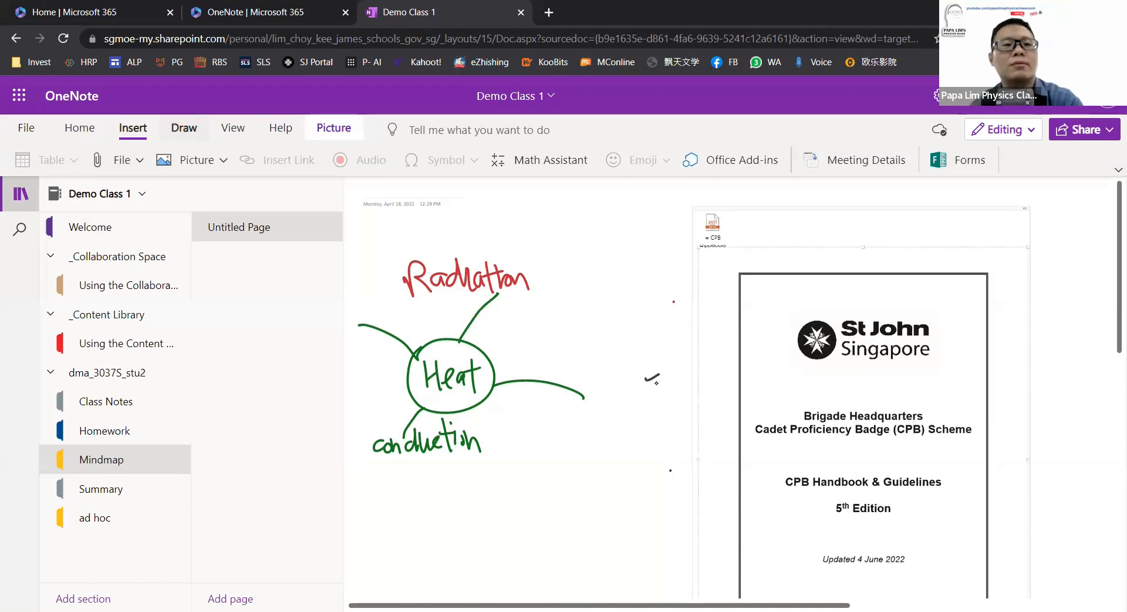
left_click(184, 127)
left_click(197, 160)
left_click_drag(819, 329, 951, 328)
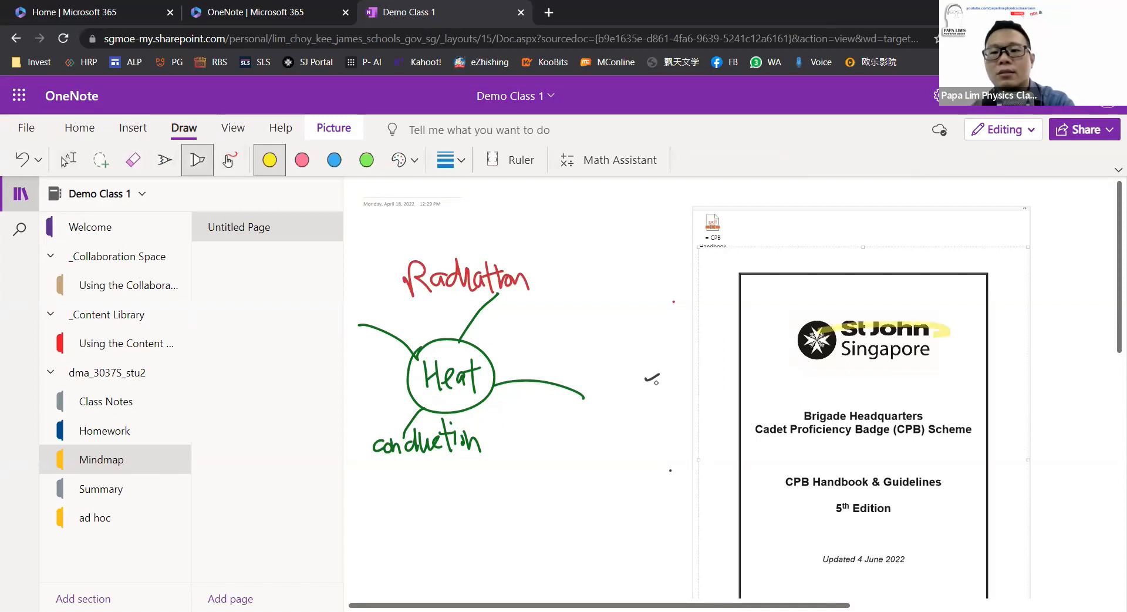
left_click_drag(810, 352, 951, 346)
left_click_drag(935, 434, 850, 428)
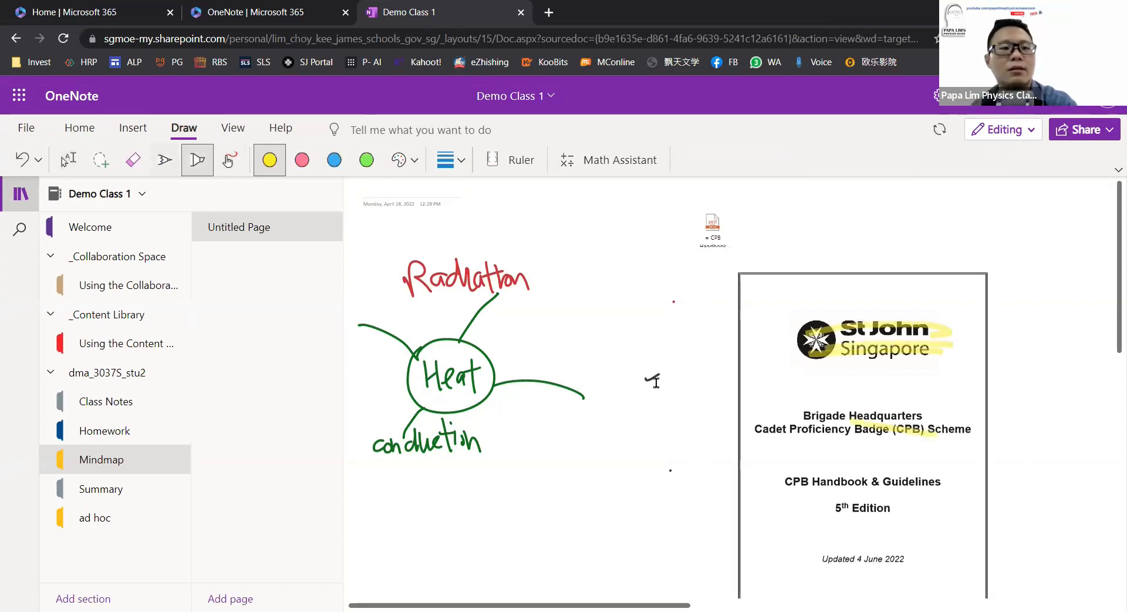
Draw two black circles side by side over the "CPB Handbook & Guidelines 5th Edition" text on the cover
left_click(165, 160)
left_click(656, 381)
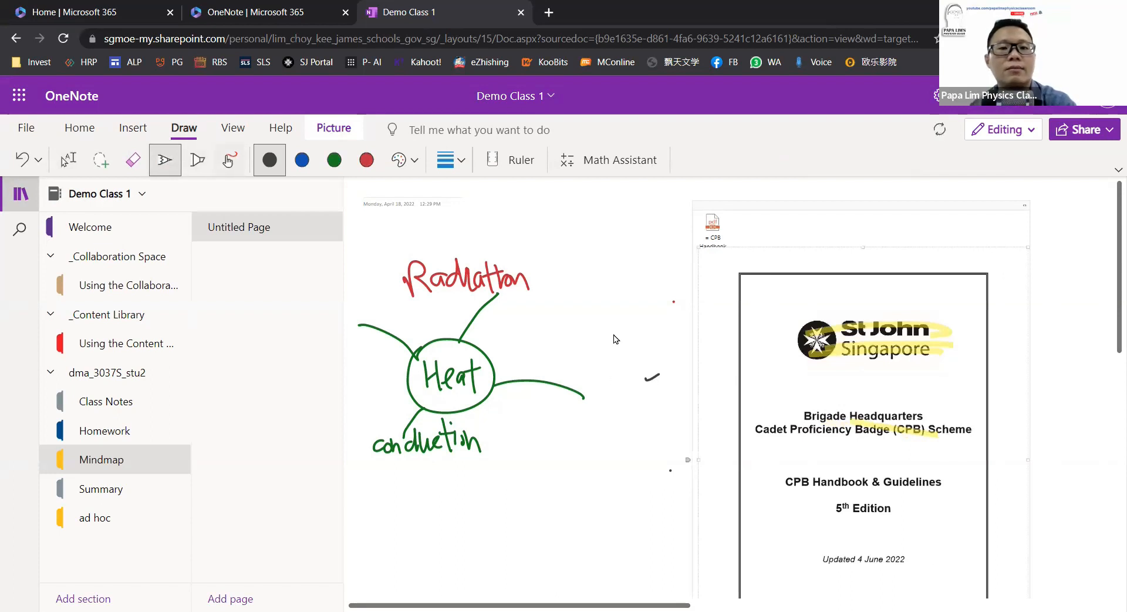
mouse_move(796, 460)
left_mouse_down()
mouse_move(825, 463)
mouse_move(877, 532)
mouse_move(873, 469)
left_mouse_up()
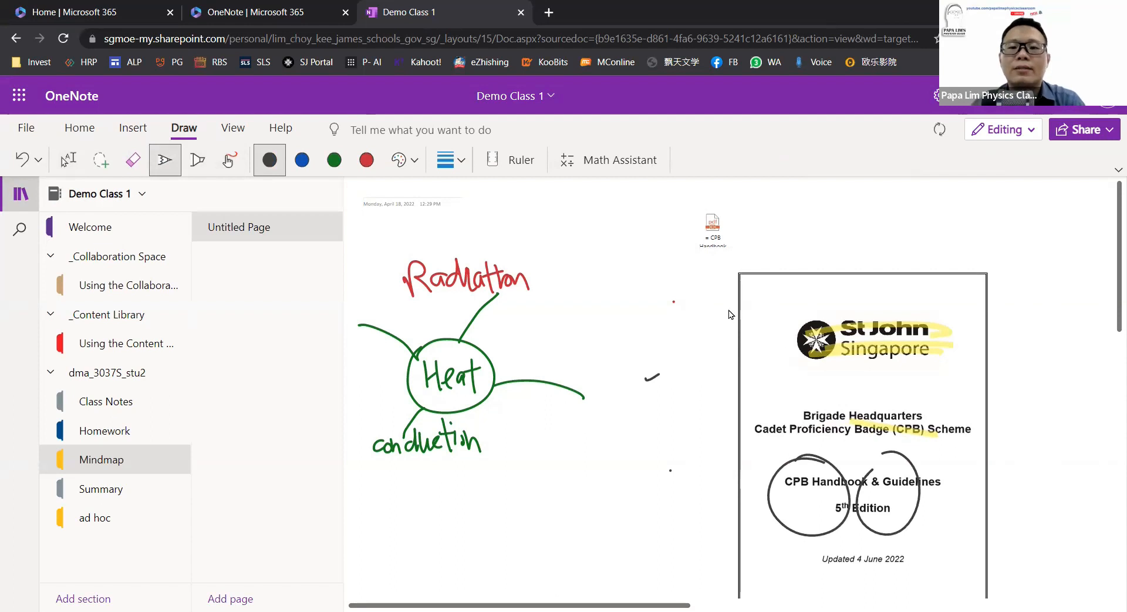
Try moving the handbook cover printout down and to the left, and undo the move together with the second black circle
left_click(771, 299)
mouse_move(768, 295)
left_mouse_down()
mouse_move(694, 289)
mouse_move(694, 334)
left_mouse_up()
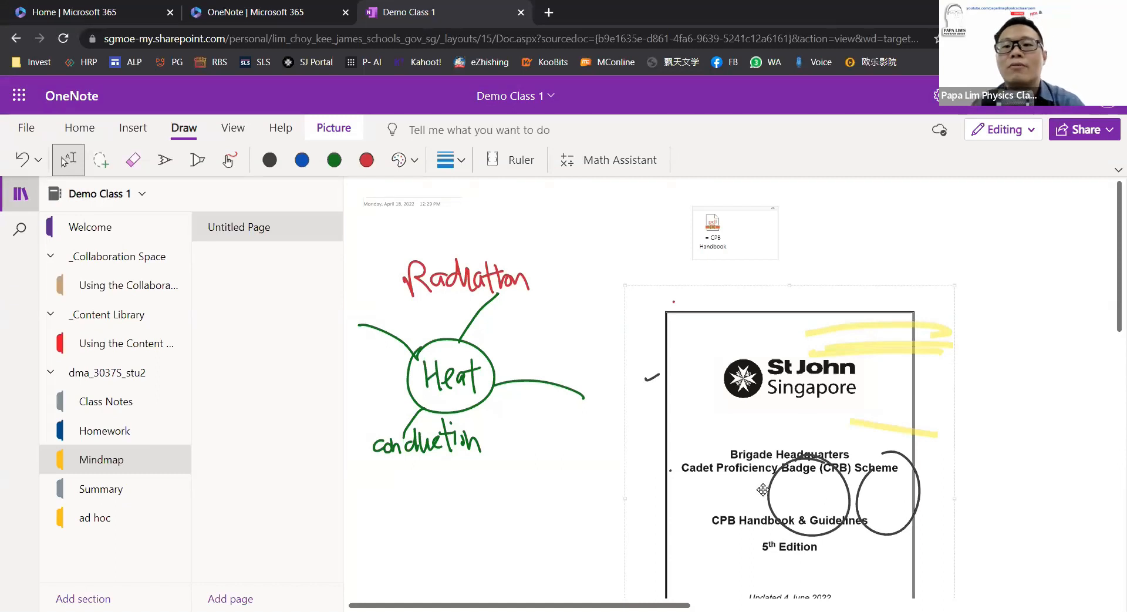
key("ctrl+z")
key("ctrl+z")
key("ctrl+z")
key("ctrl+z")
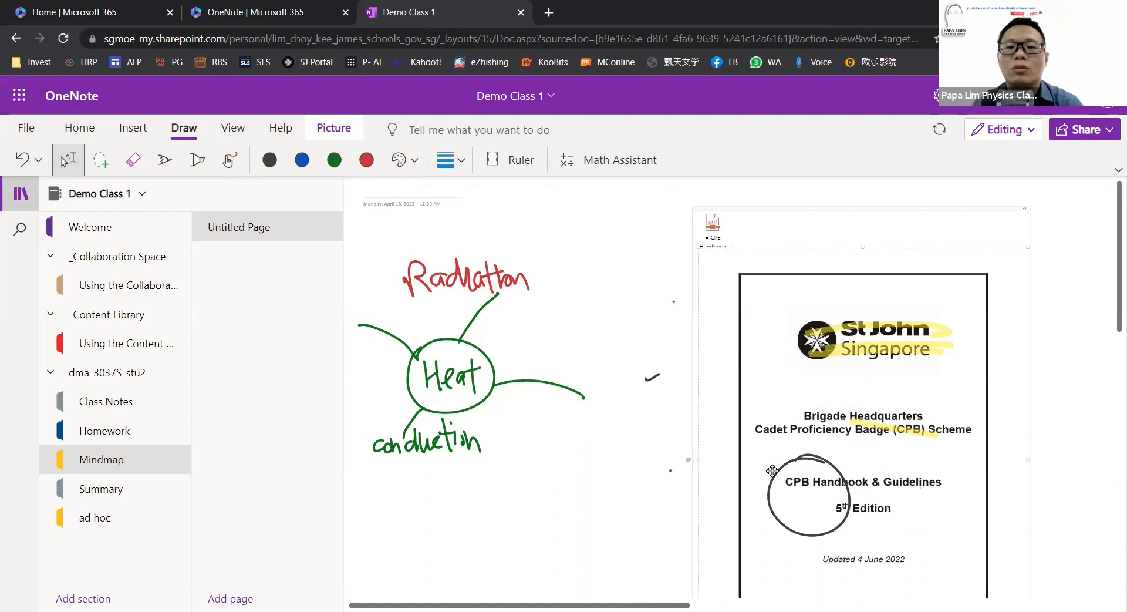
Undo the remaining black circle and yellow highlights on the handbook cover, and deselect the printout
key("ctrl+z")
key("ctrl+z")
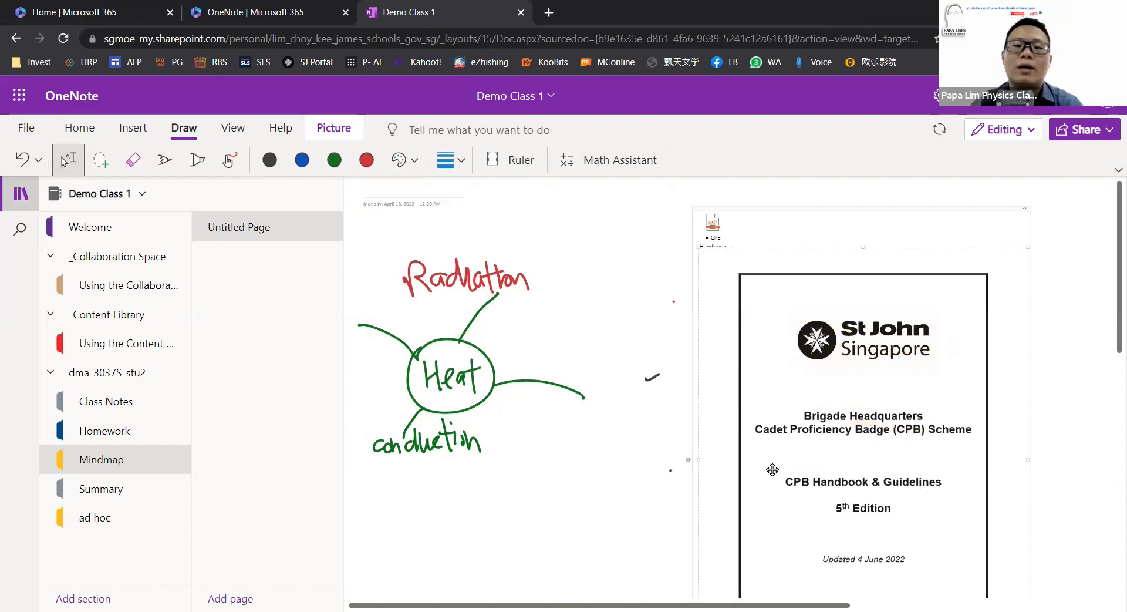
left_click(635, 323)
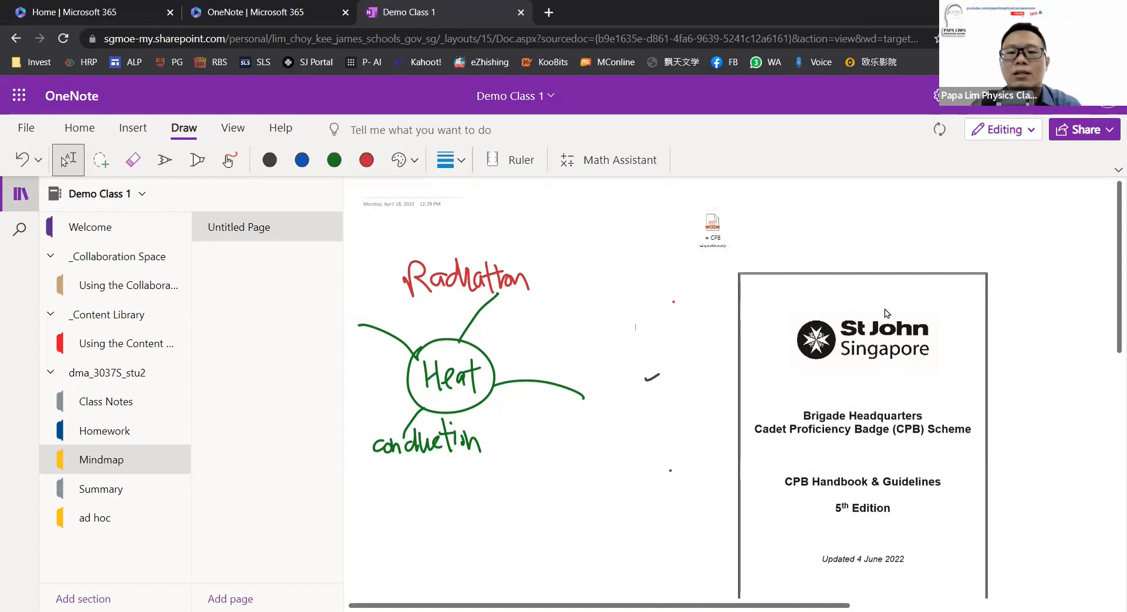
Set the handbook cover printout as a background picture on the Mindmap page
left_click(798, 311)
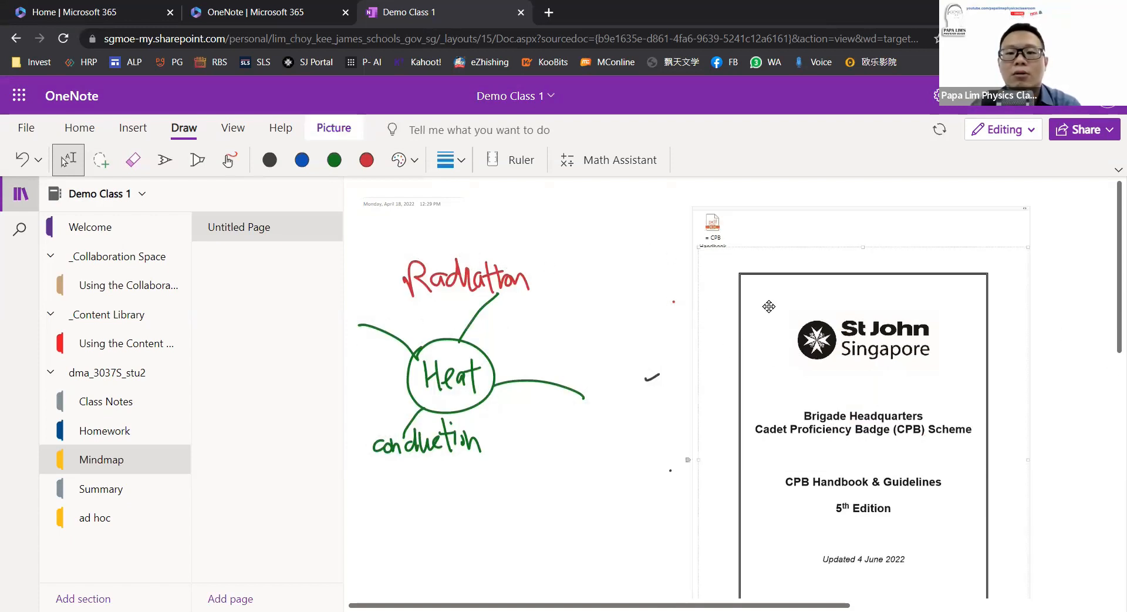
key("ctrl+a")
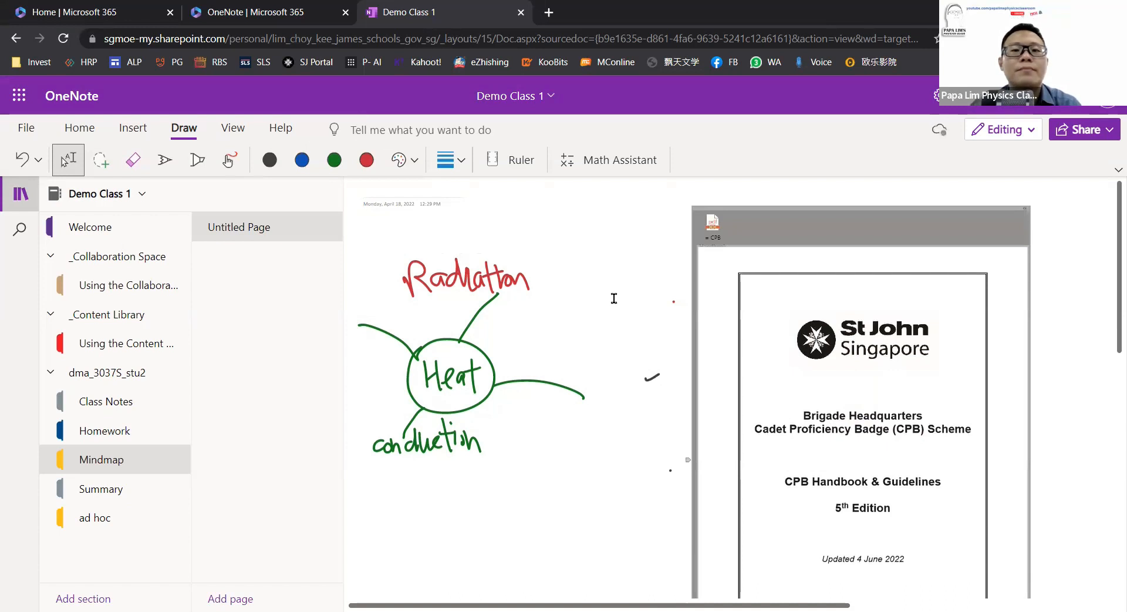
left_click(829, 333)
right_click(831, 342)
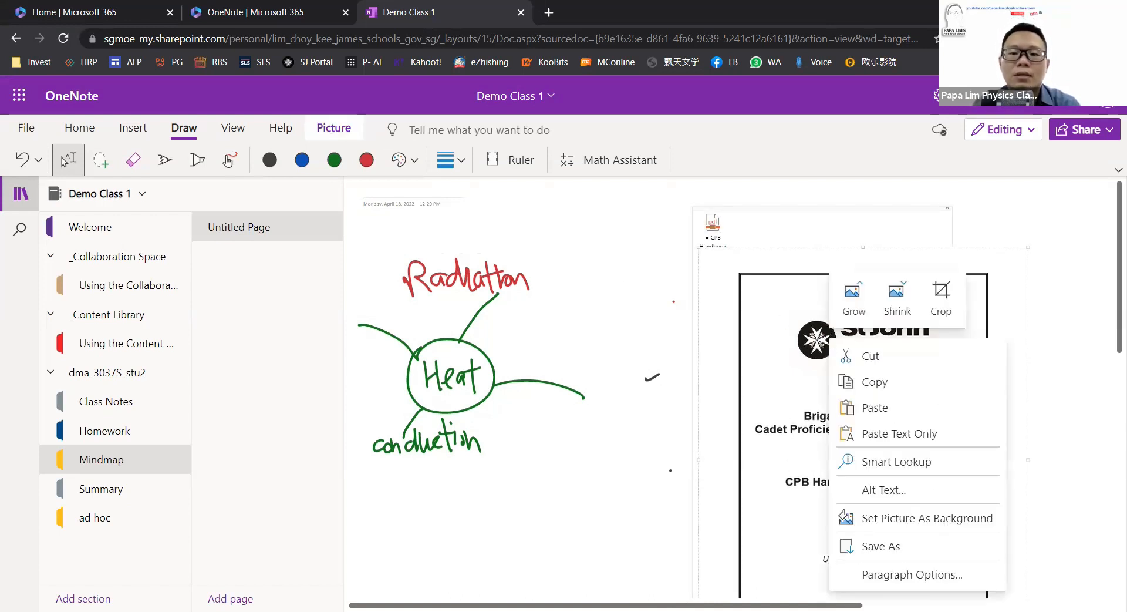
left_click(907, 522)
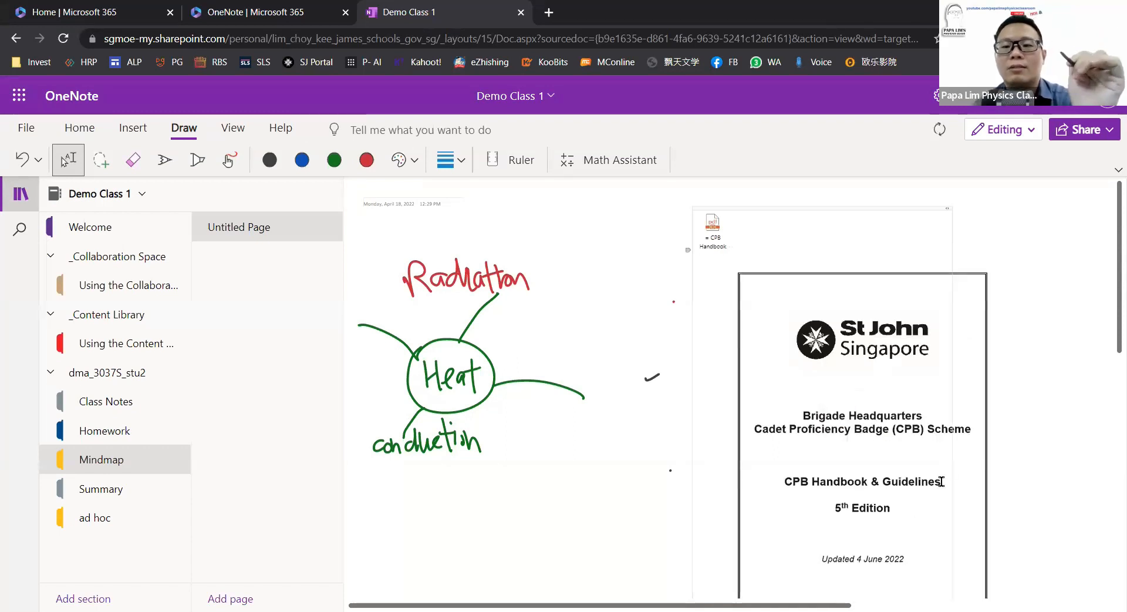
right_click(951, 436)
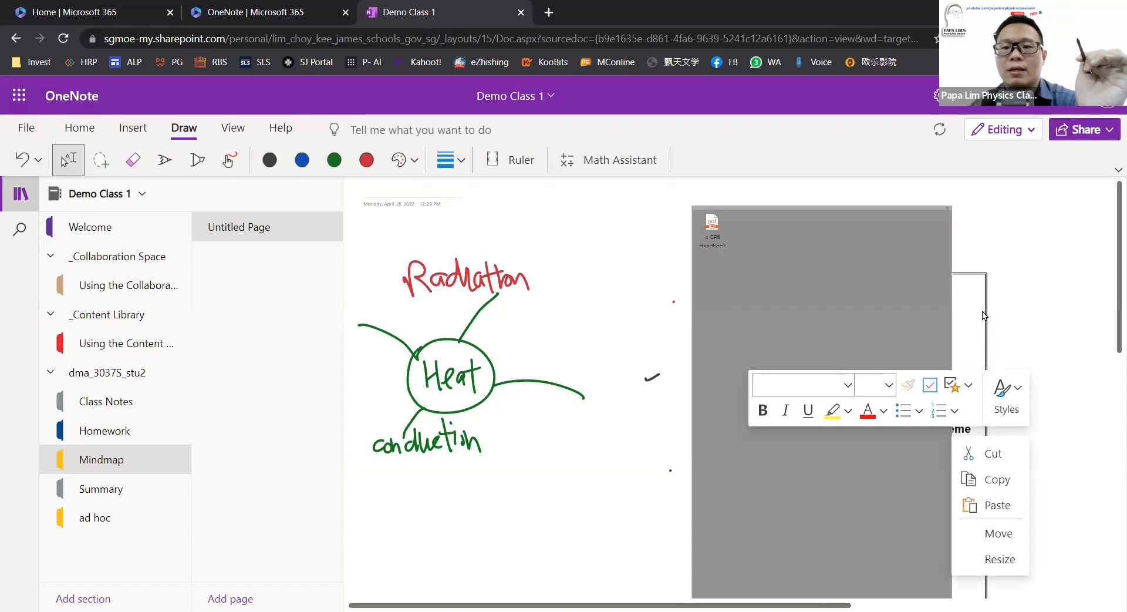
right_click(981, 320)
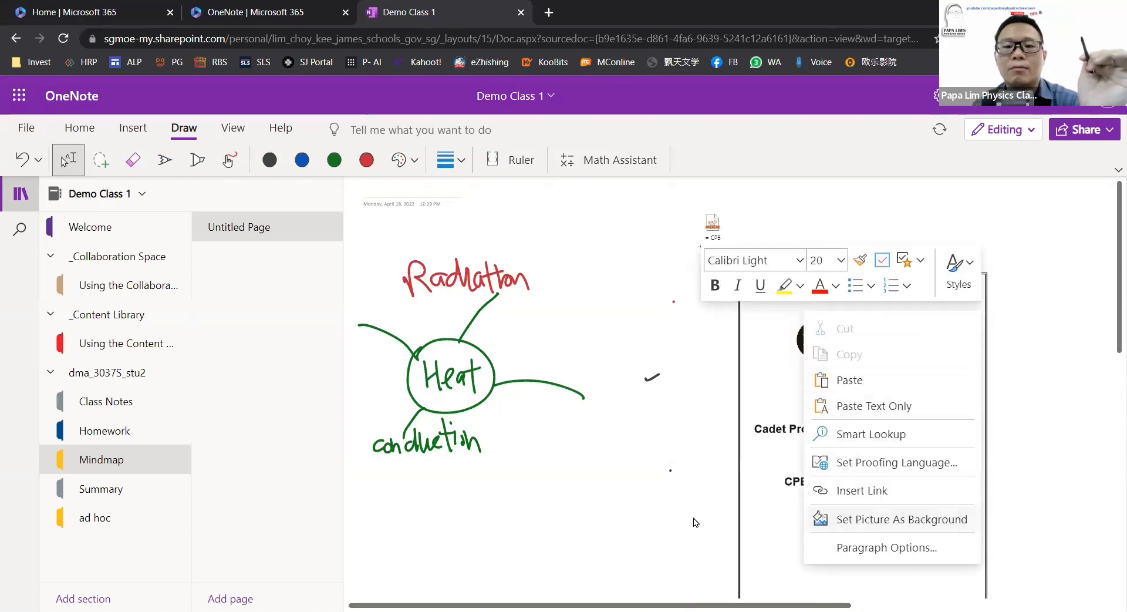
left_click(547, 498)
Circle the "CPB Handbook & Guidelines 5th Edition" text in black and highlight "St John Singapore" and the space beneath it in yellow
left_click(269, 160)
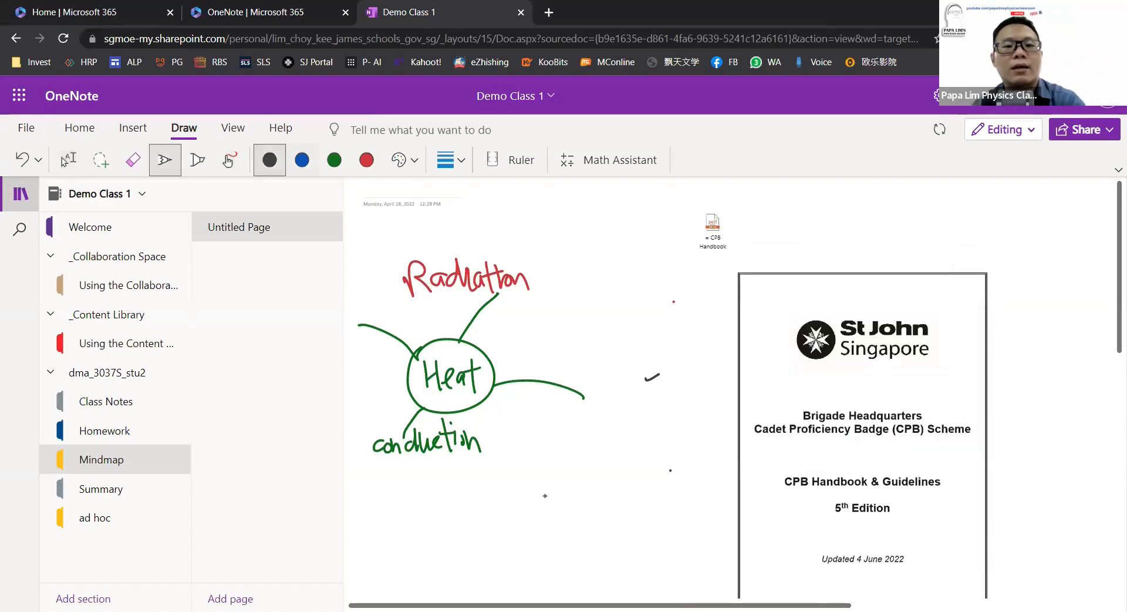
left_click_drag(785, 475, 805, 470)
left_click(197, 160)
left_click_drag(939, 385, 757, 386)
mouse_move(935, 352)
left_mouse_down()
mouse_move(799, 344)
mouse_move(951, 335)
left_mouse_up()
left_click_drag(880, 325, 925, 317)
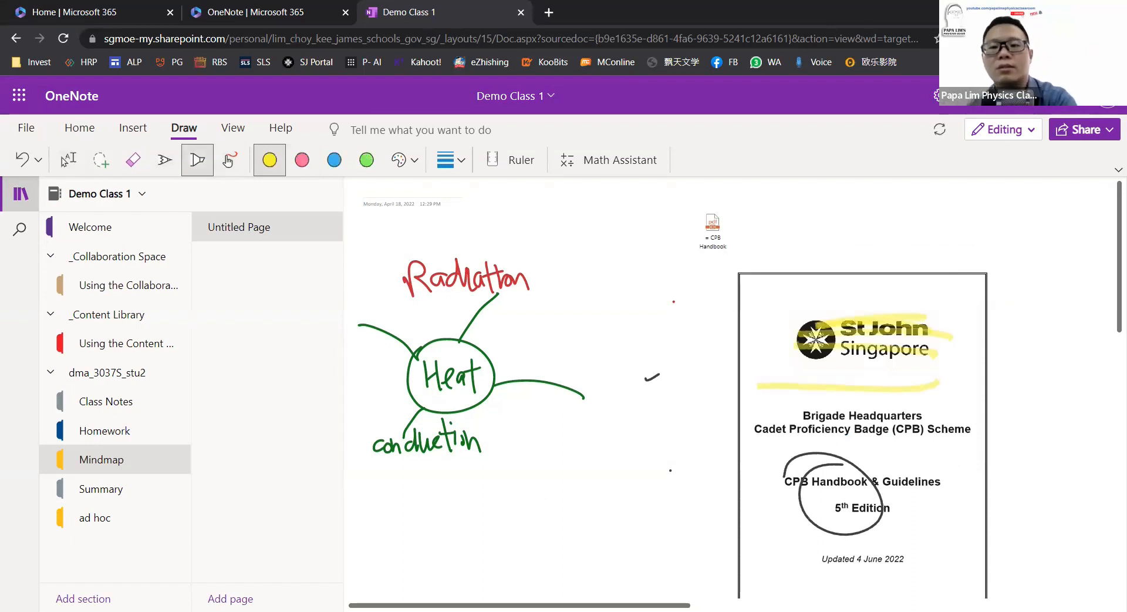
Delete the CPB Handbook file attachment icon above the cover printout
left_click(981, 557)
left_click(1074, 530)
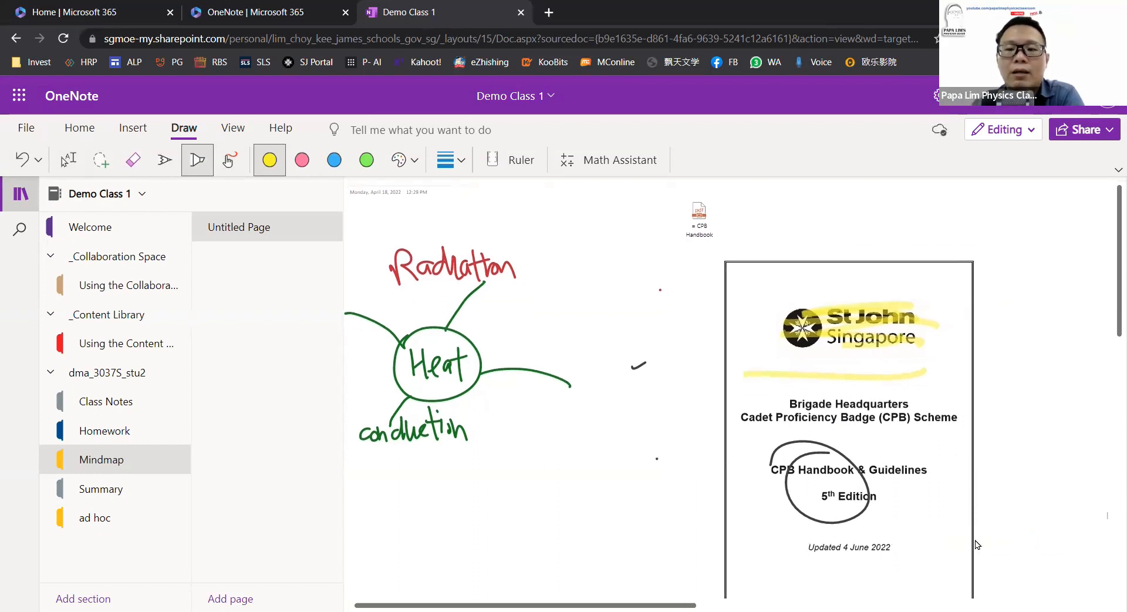
scroll(974, 546, "right", 1)
scroll(908, 558, "down", 1)
scroll(916, 554, "down", 2)
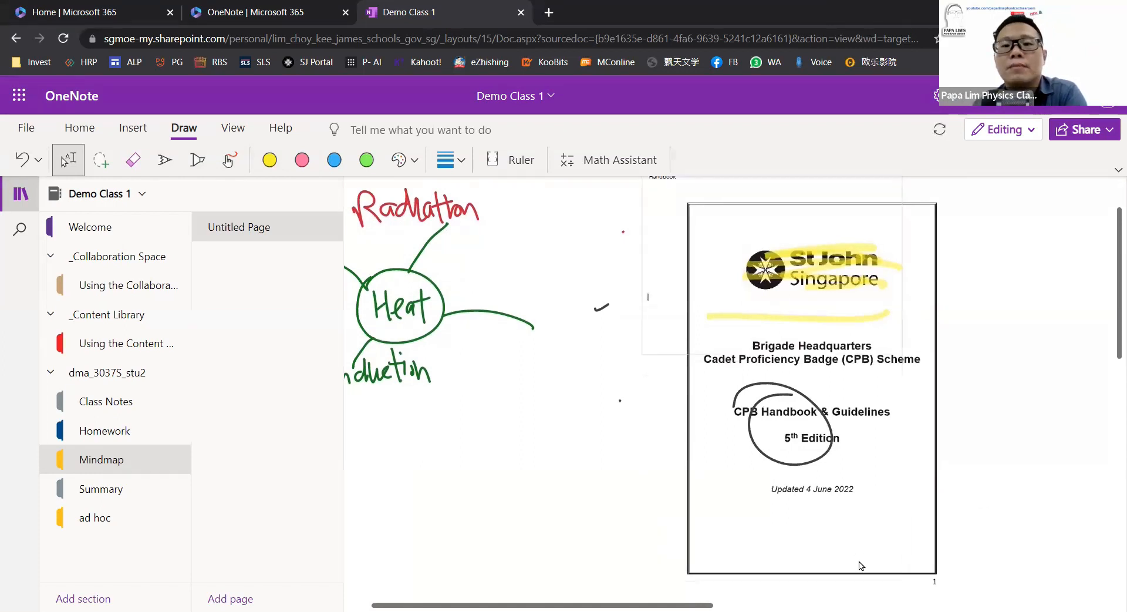
scroll(861, 565, "up", 1)
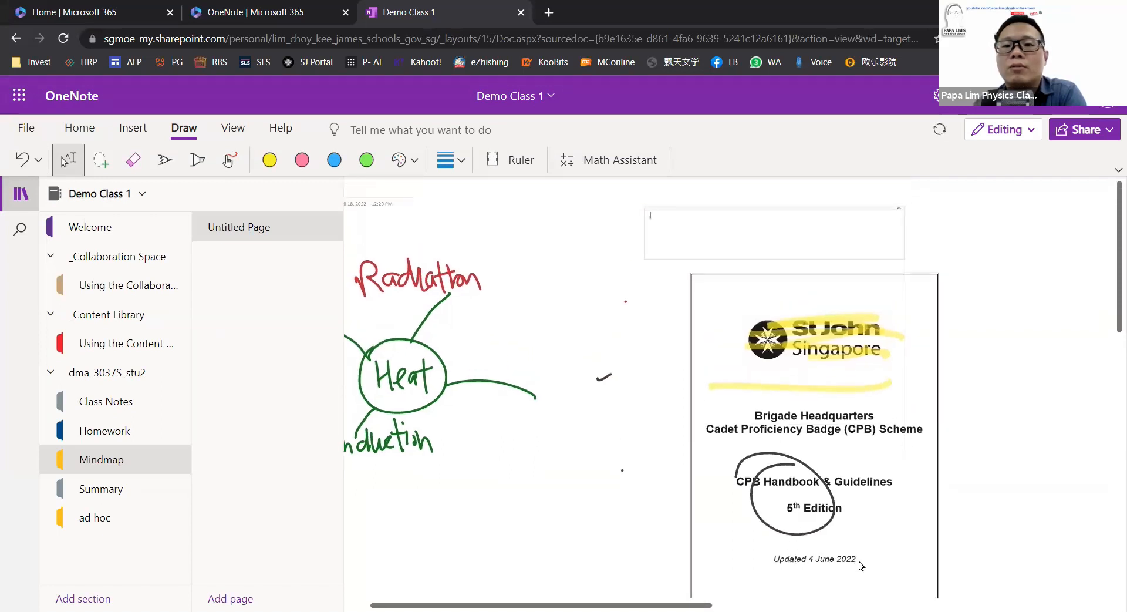
left_click(951, 420)
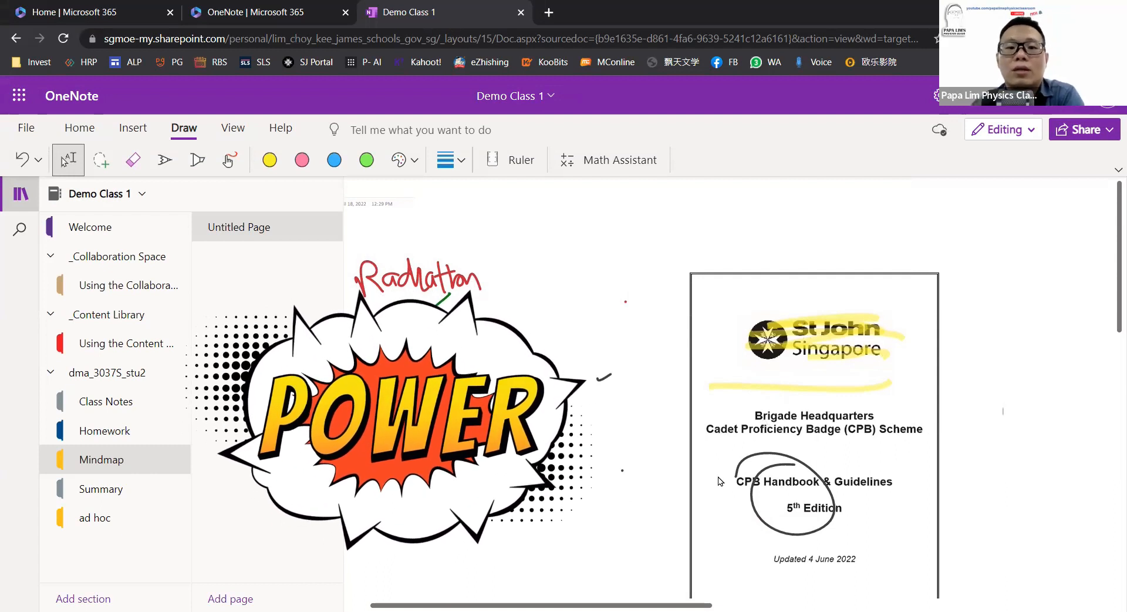
Turn off the background picture setting for the handbook cover and select the cover image
right_click(709, 326)
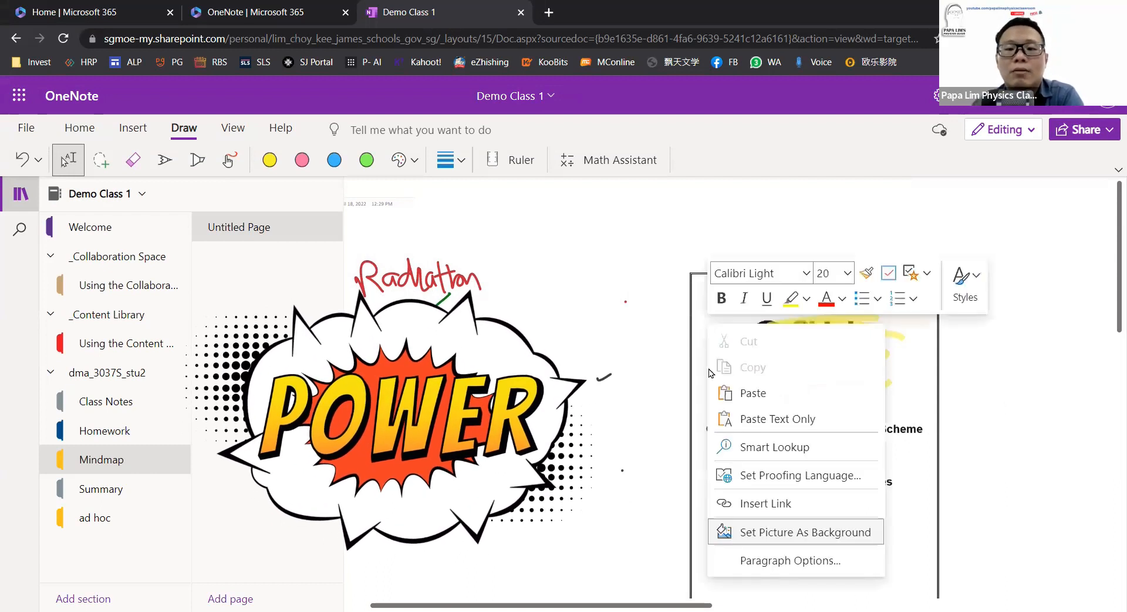
left_click(780, 534)
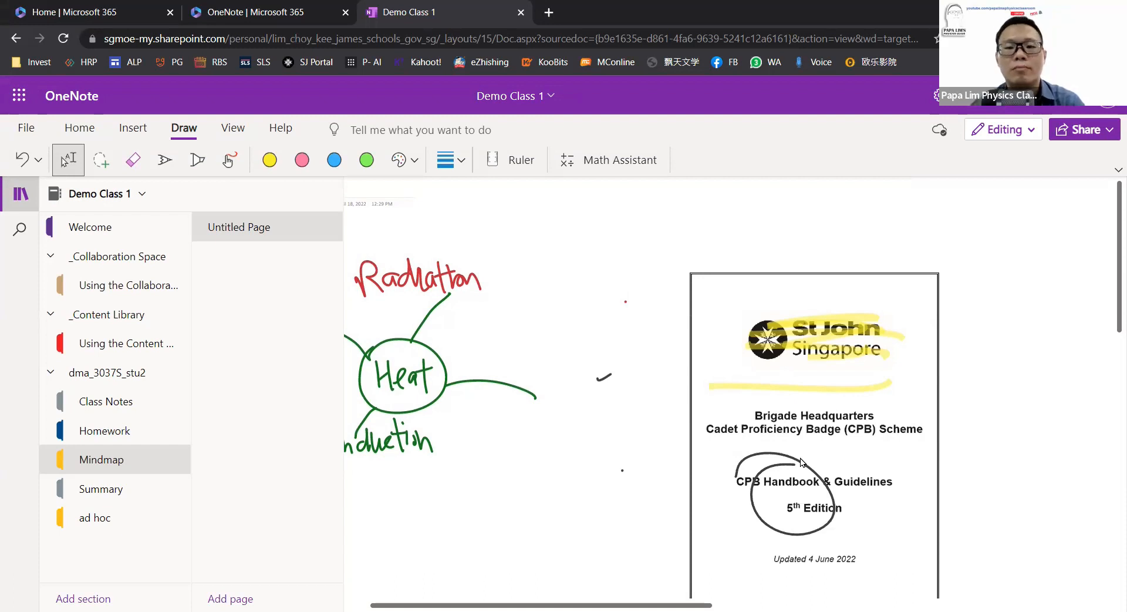
right_click(791, 427)
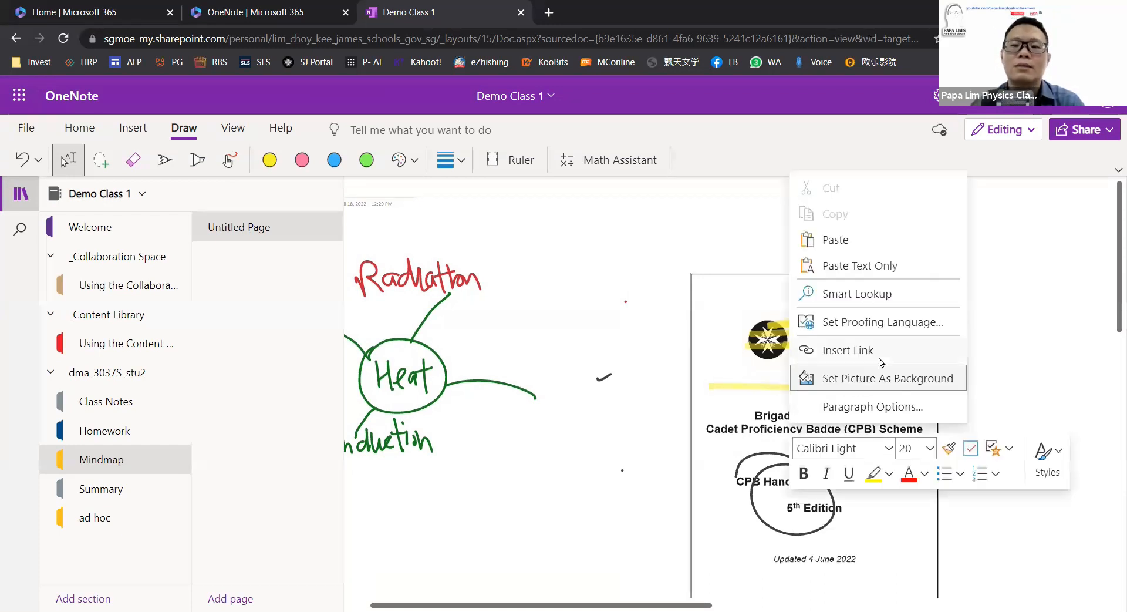
left_click(864, 379)
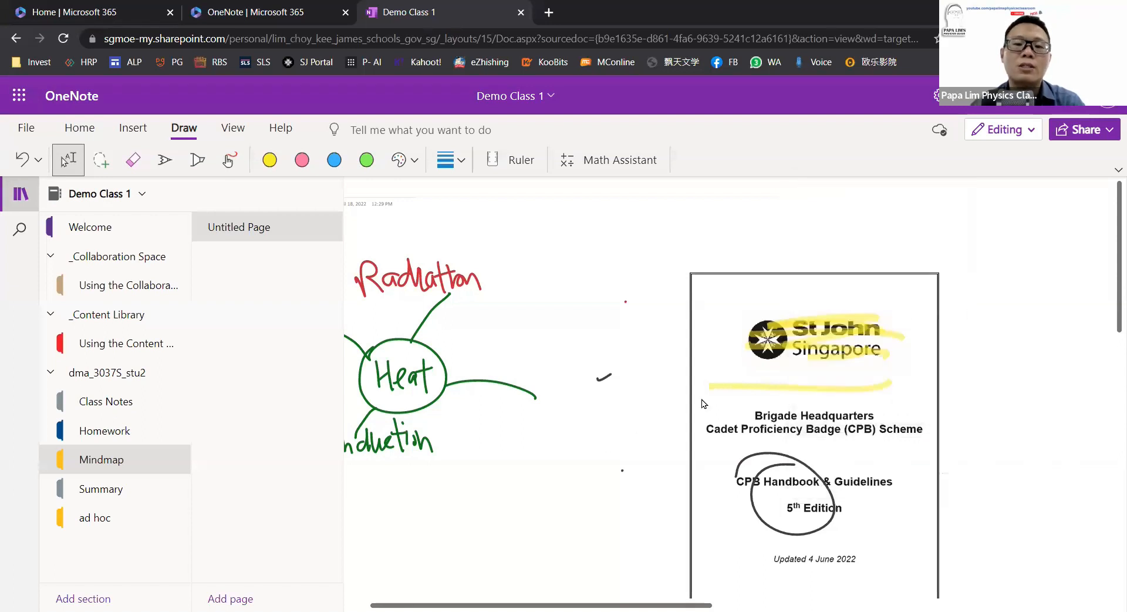
right_click(707, 403)
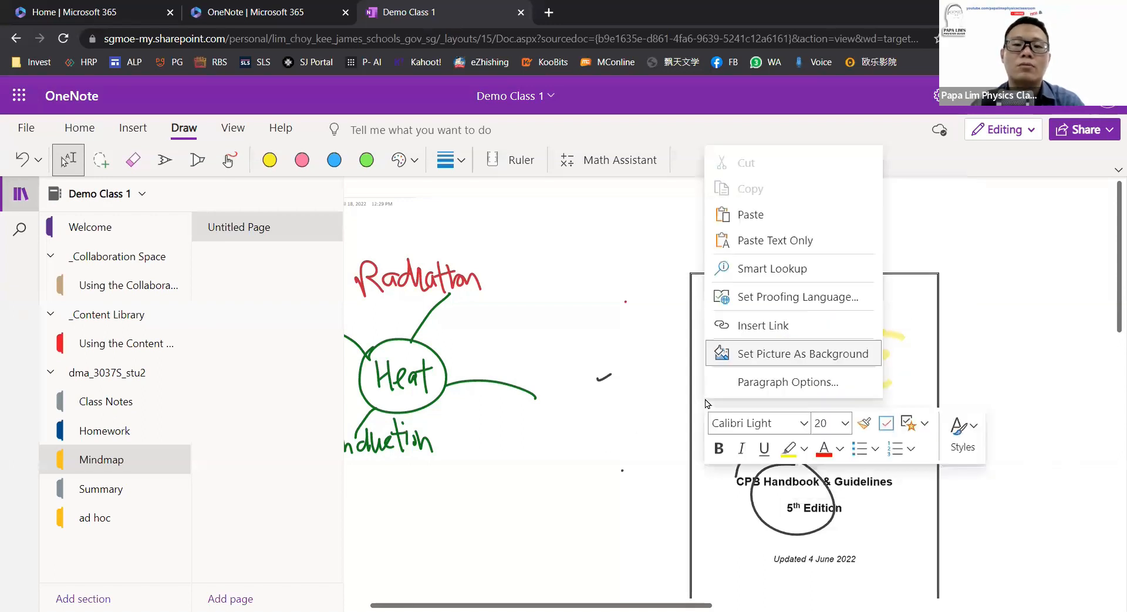
left_click(777, 354)
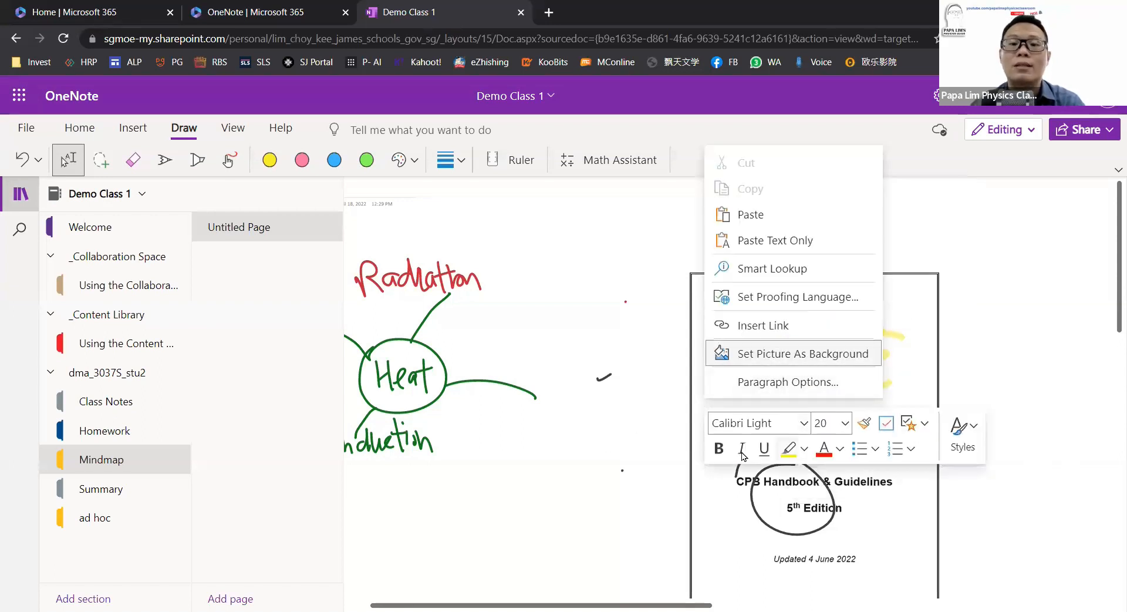
right_click(737, 493)
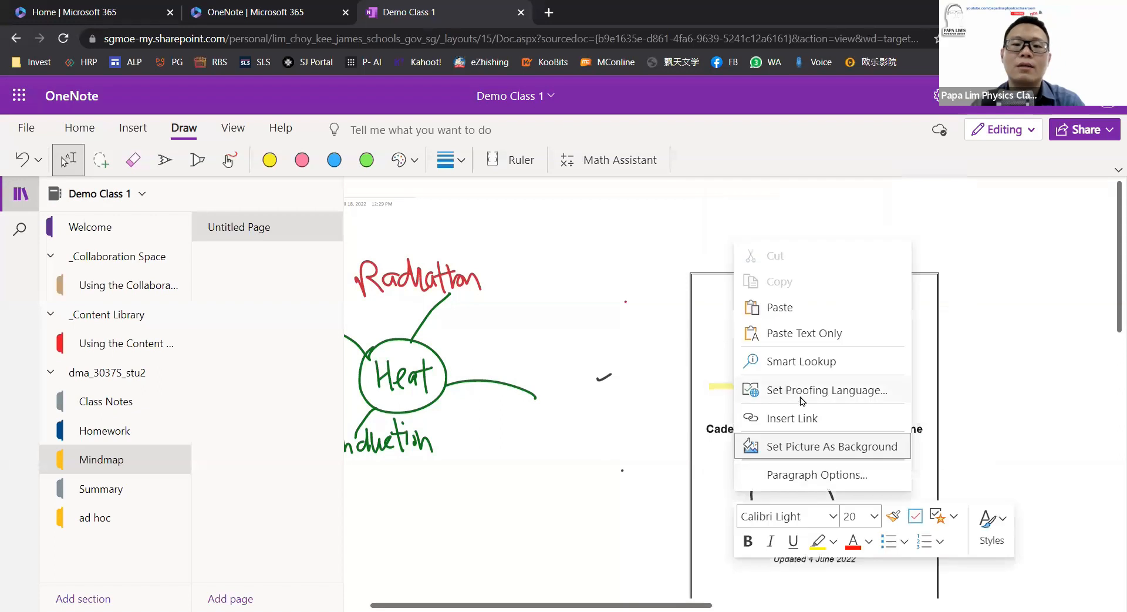
left_click(800, 458)
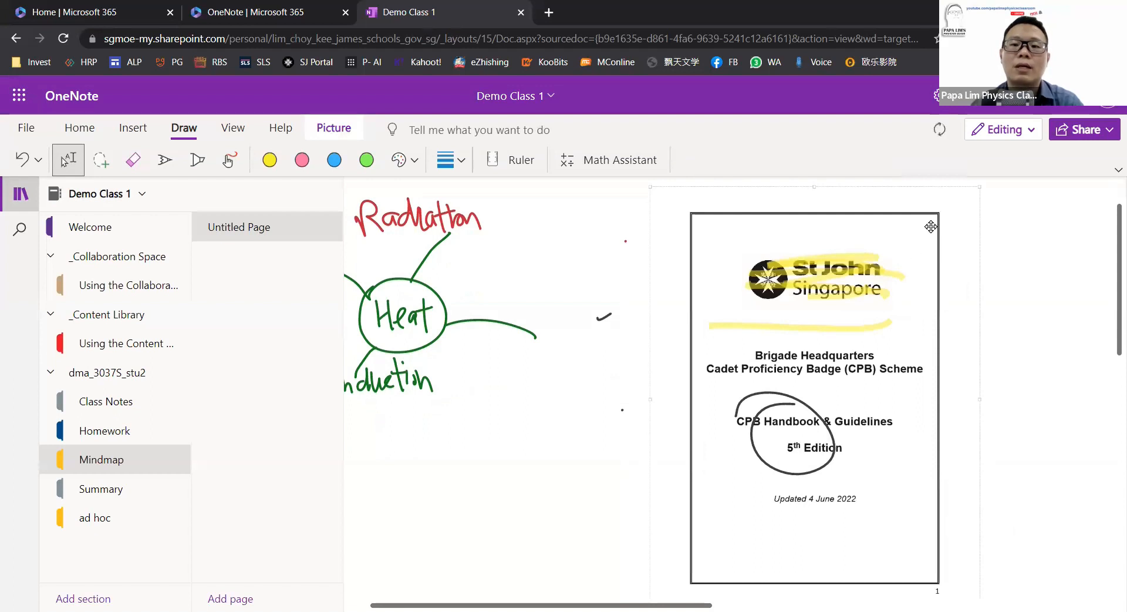
Try deleting the handbook cover picture from beneath its annotations, and undo the deletion
key("Delete")
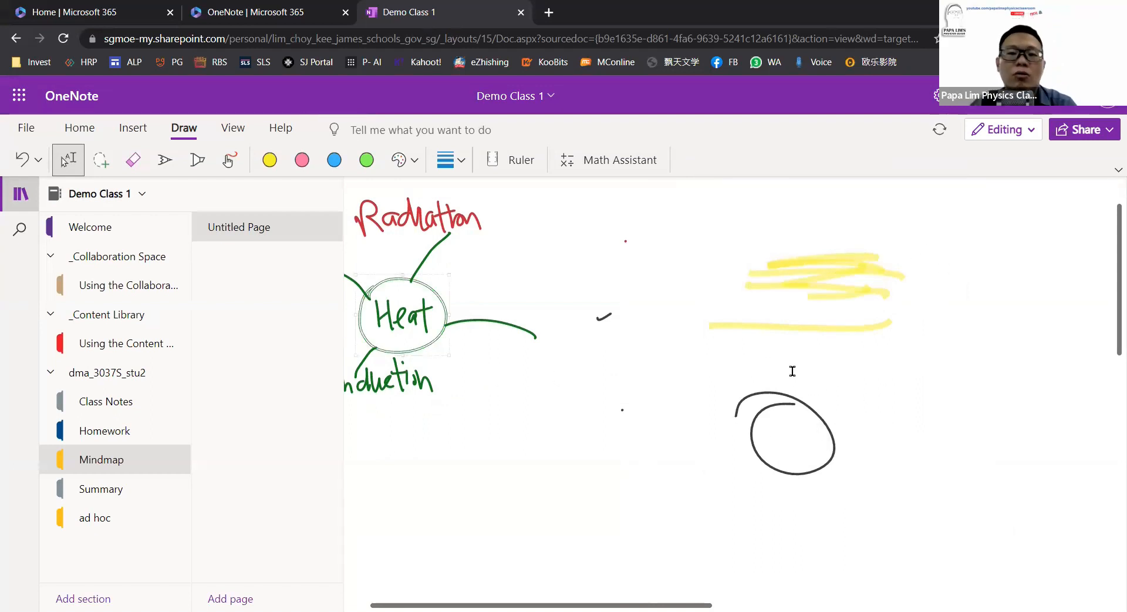
key("ctrl+z")
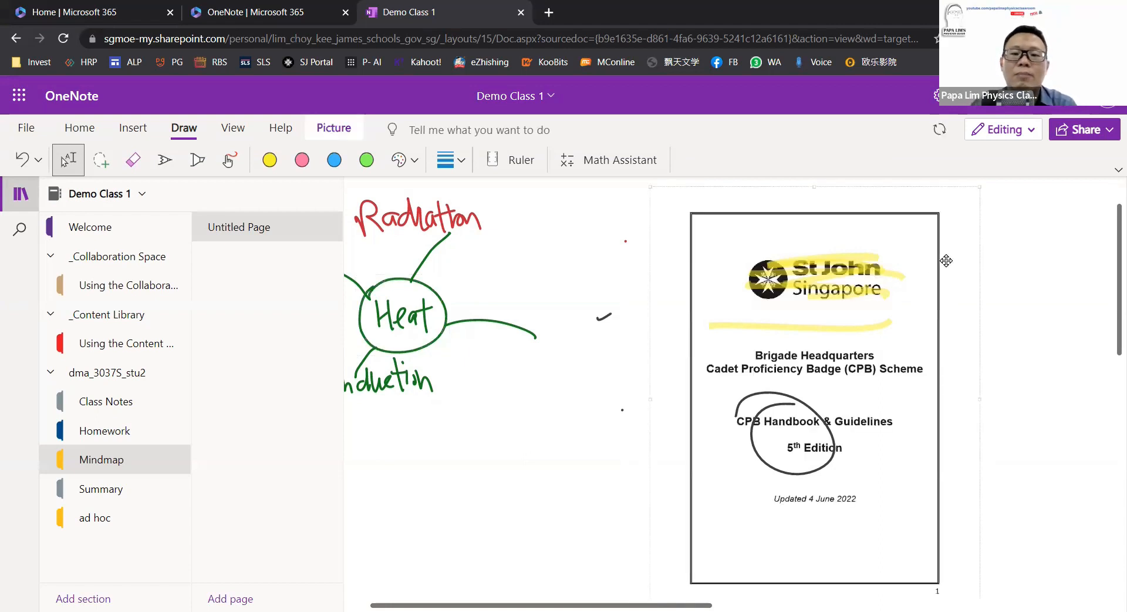
Set the restored handbook cover image as a background picture beneath the annotations
right_click(922, 196)
left_click(880, 239)
right_click(880, 239)
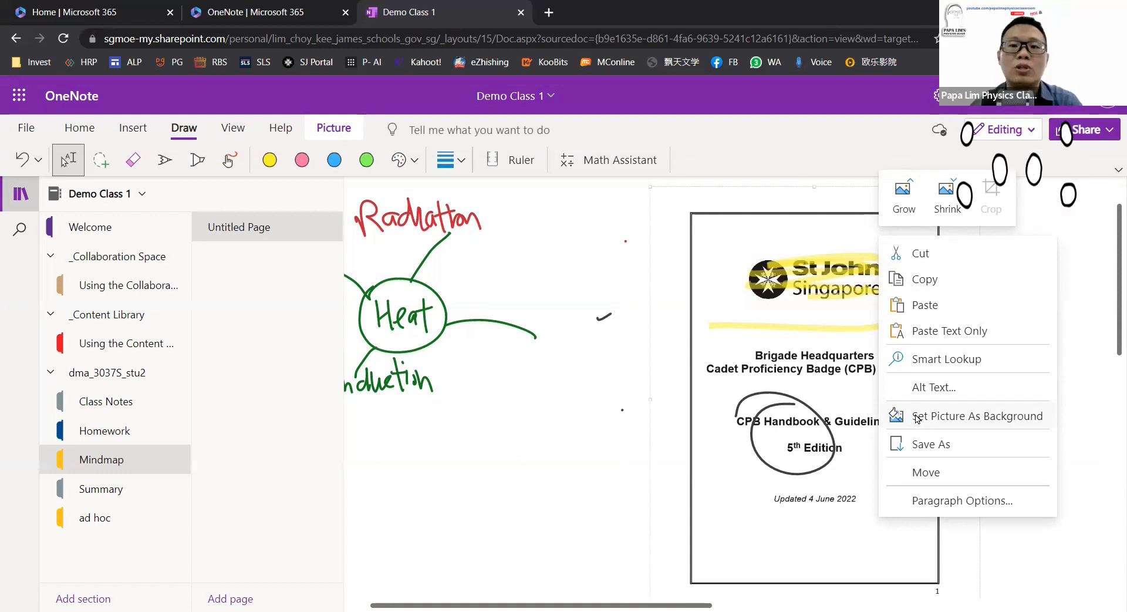
left_click(916, 416)
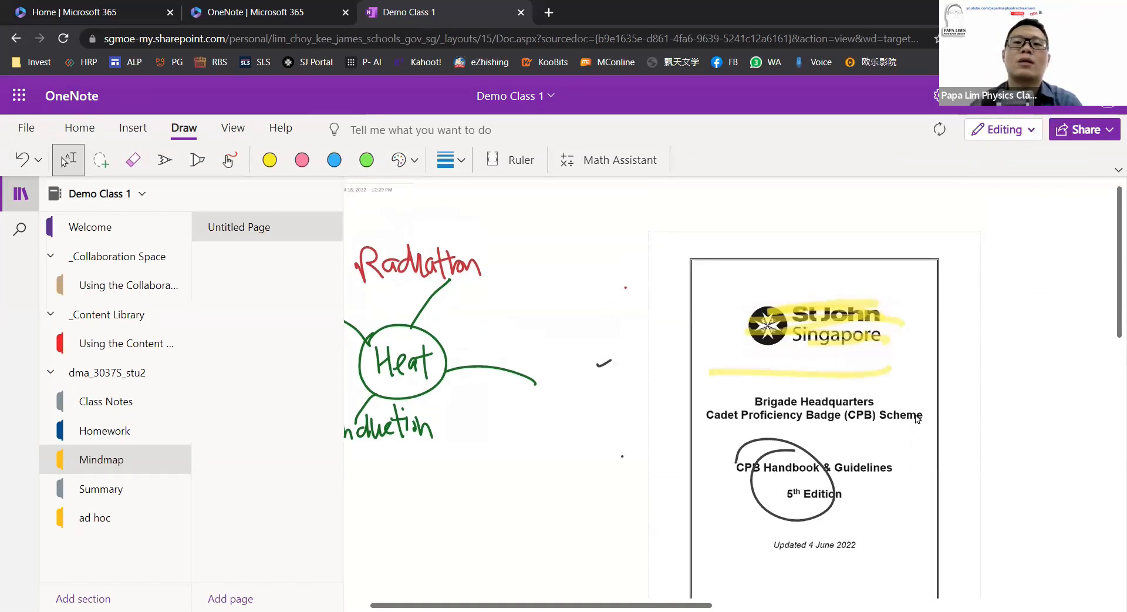
right_click(907, 385)
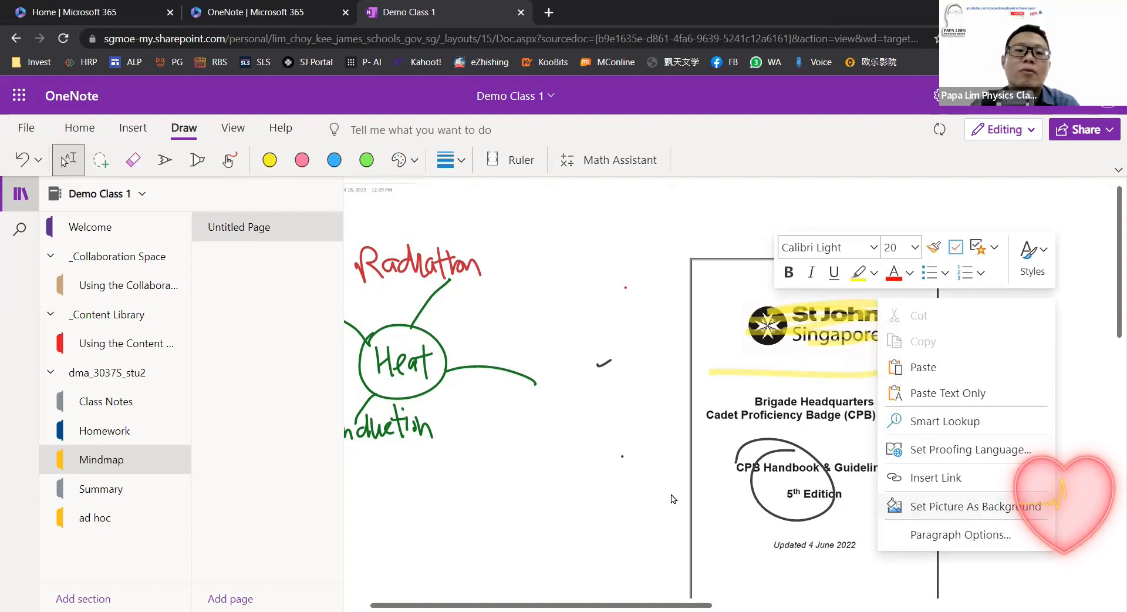
left_click(519, 468)
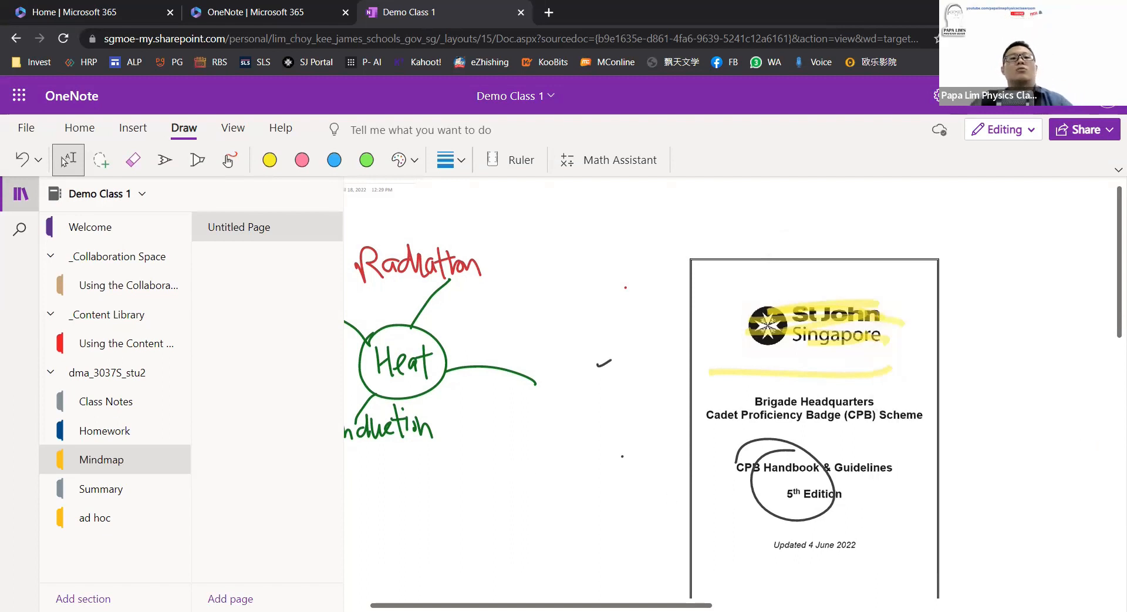